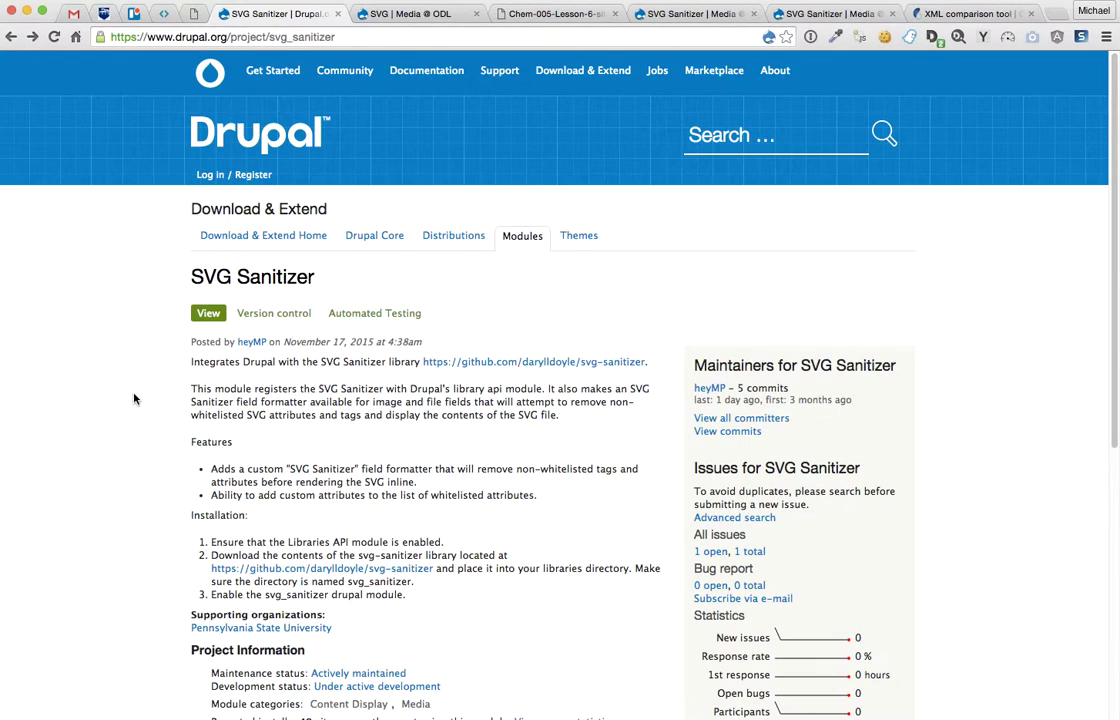
- Confirm the SVG content type's SVG field keeps the SVG Sanitizer formatter with its label hidden
click(410, 14)
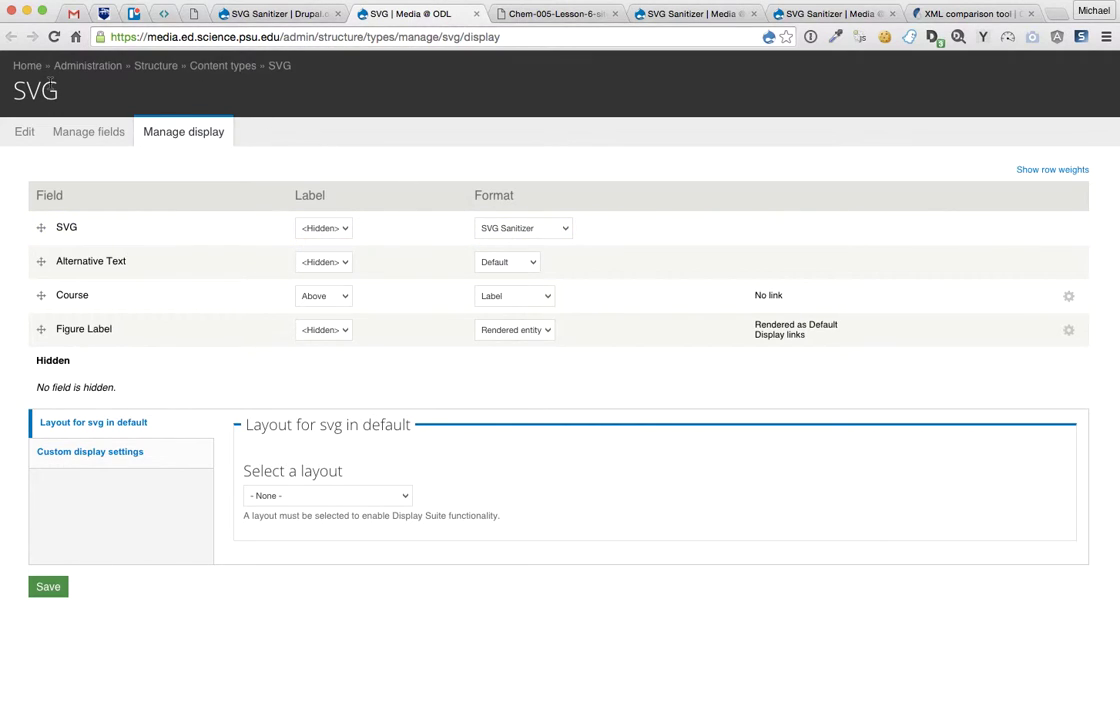
drag(56, 228, 73, 229)
click(74, 229)
click(525, 229)
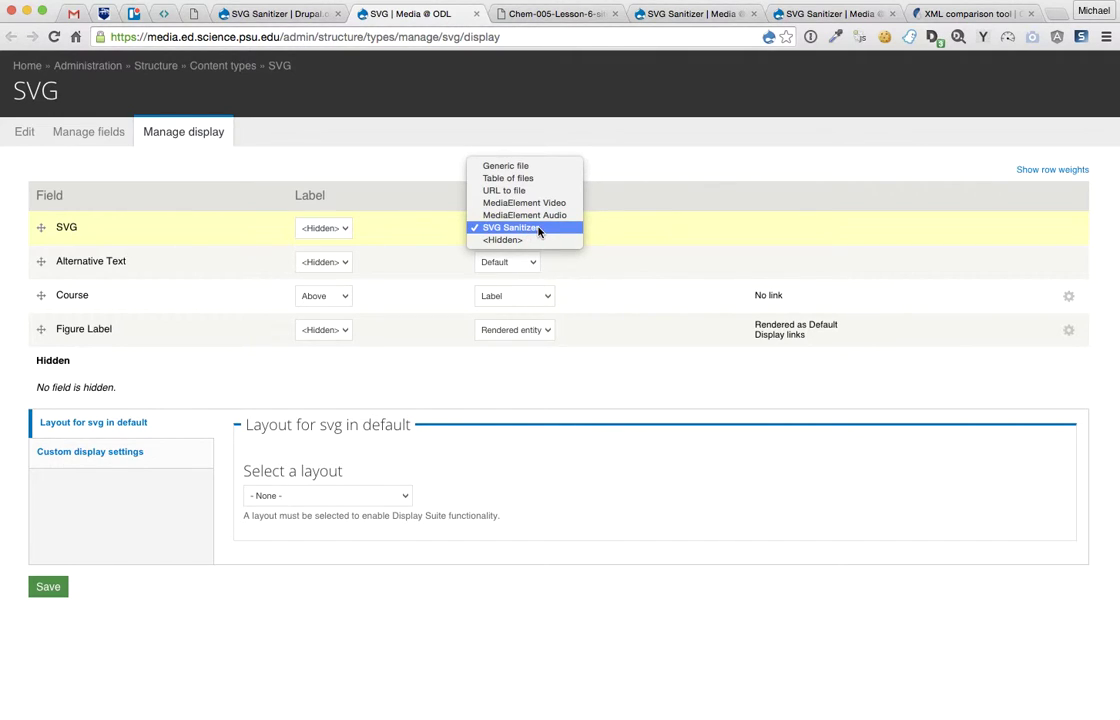
click(538, 228)
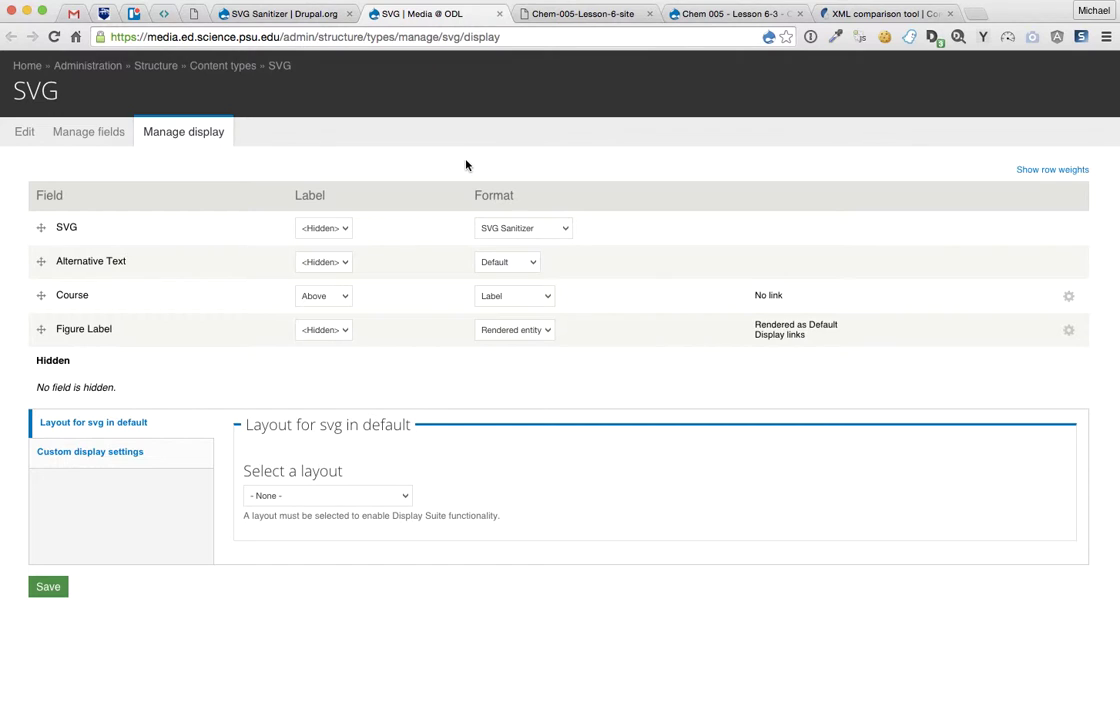
- Compare the original real.svg cell-wall drawing with the cropped fragment on the Chem 005 Lesson 6-3 page
click(586, 14)
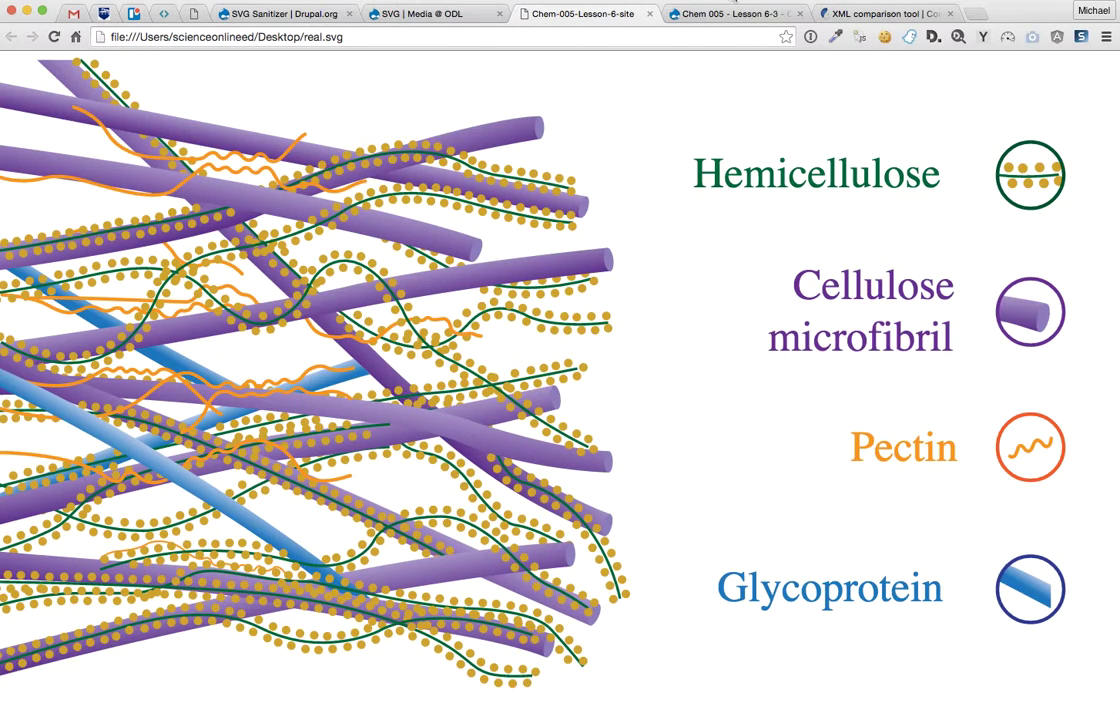
click(691, 15)
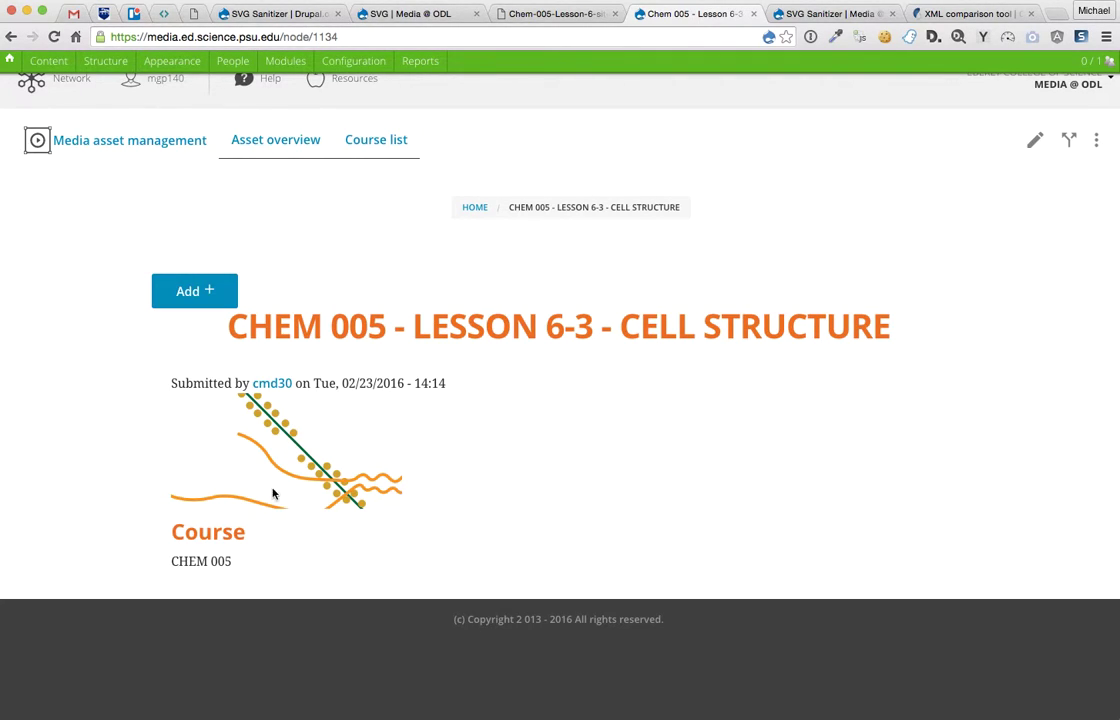
- Inspect the lesson page's inline svg element in DevTools, then bring up the SVG Sanitizer settings page
right_click(284, 436)
click(375, 654)
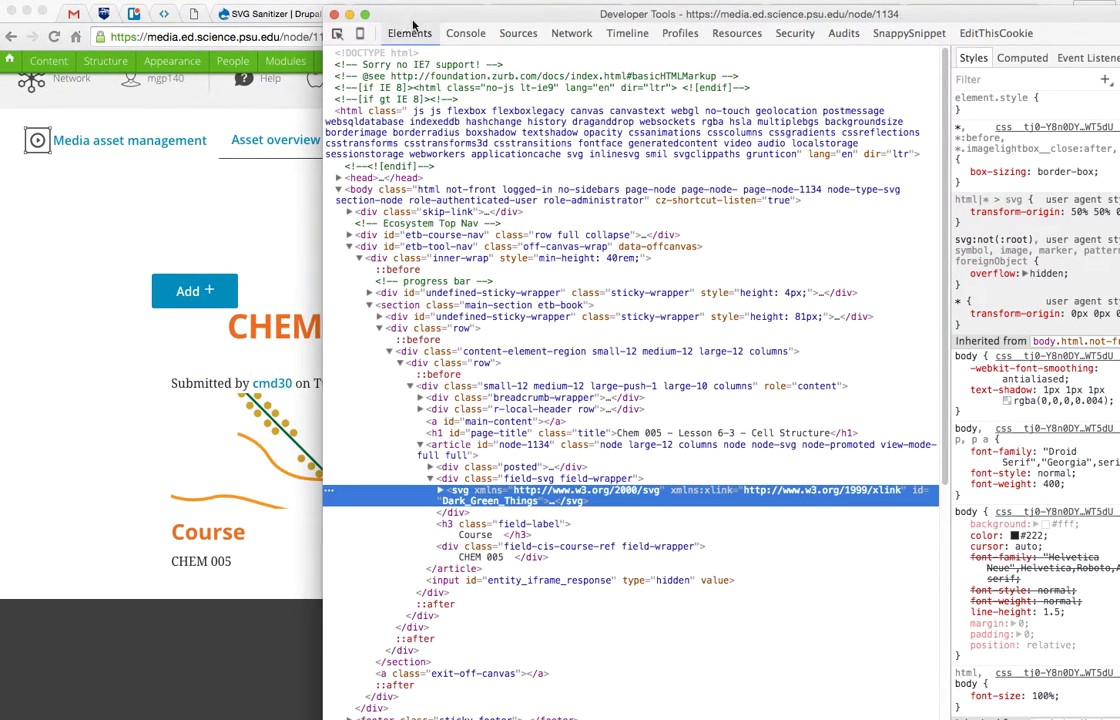
drag(397, 5, 566, 0)
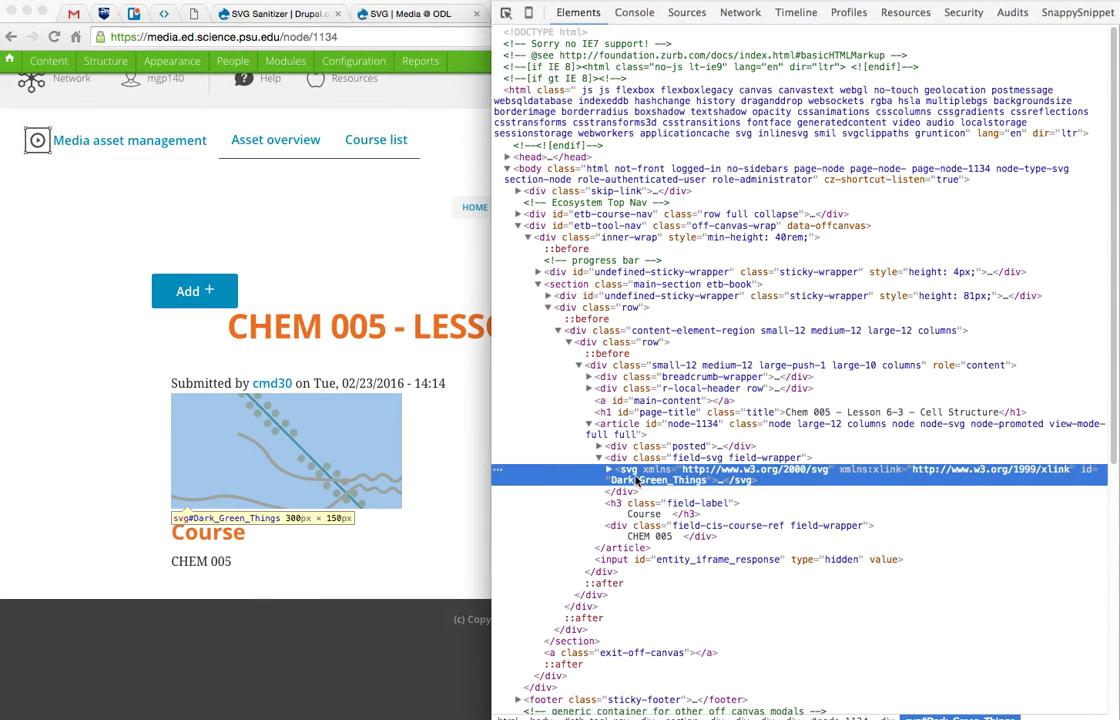
click(470, 170)
click(835, 14)
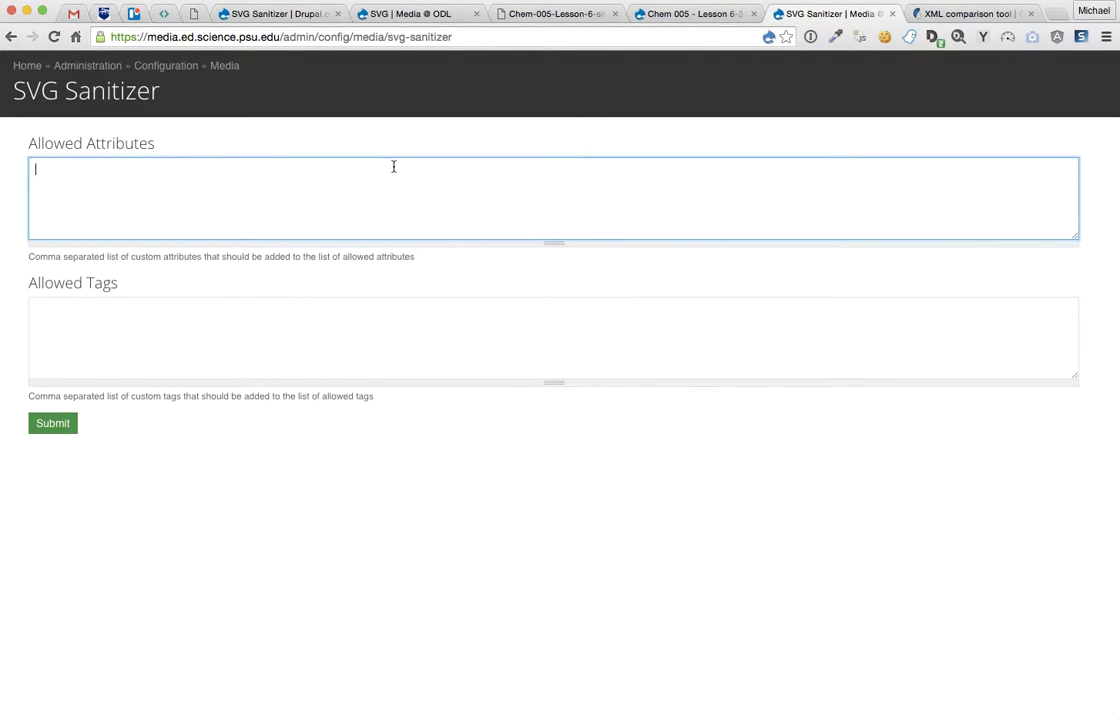
- Add viewBox to the SVG Sanitizer's Allowed Attributes, save, and reload the lesson page
text(viewBox)
click(70, 424)
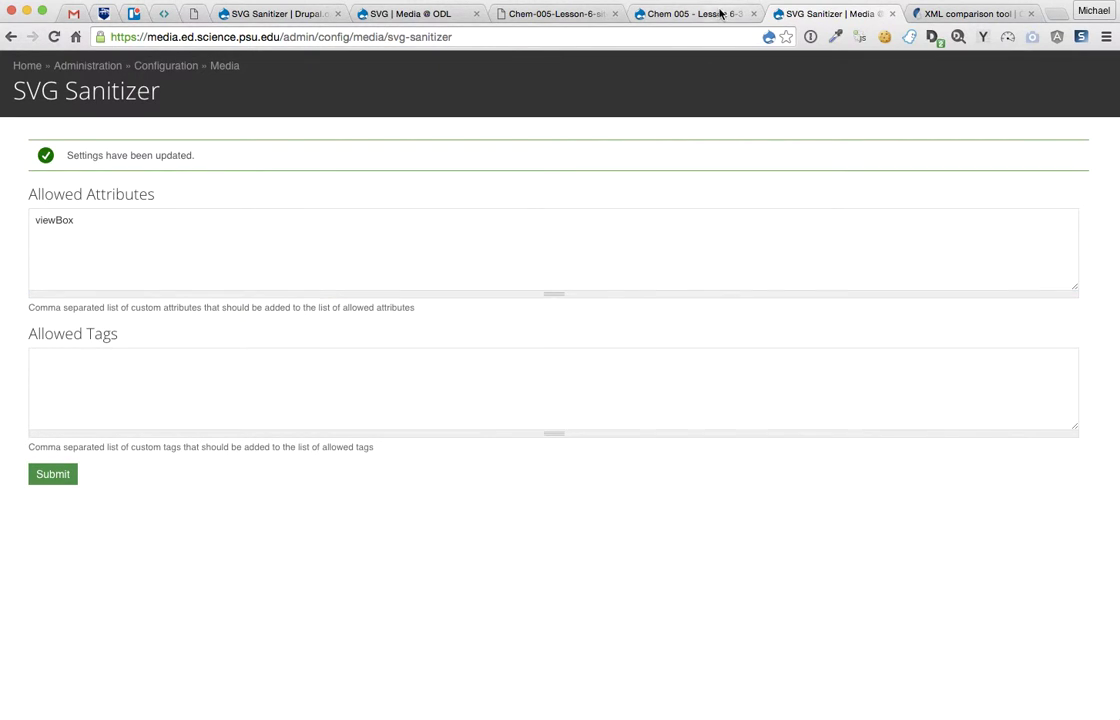
click(700, 13)
key(super+r)
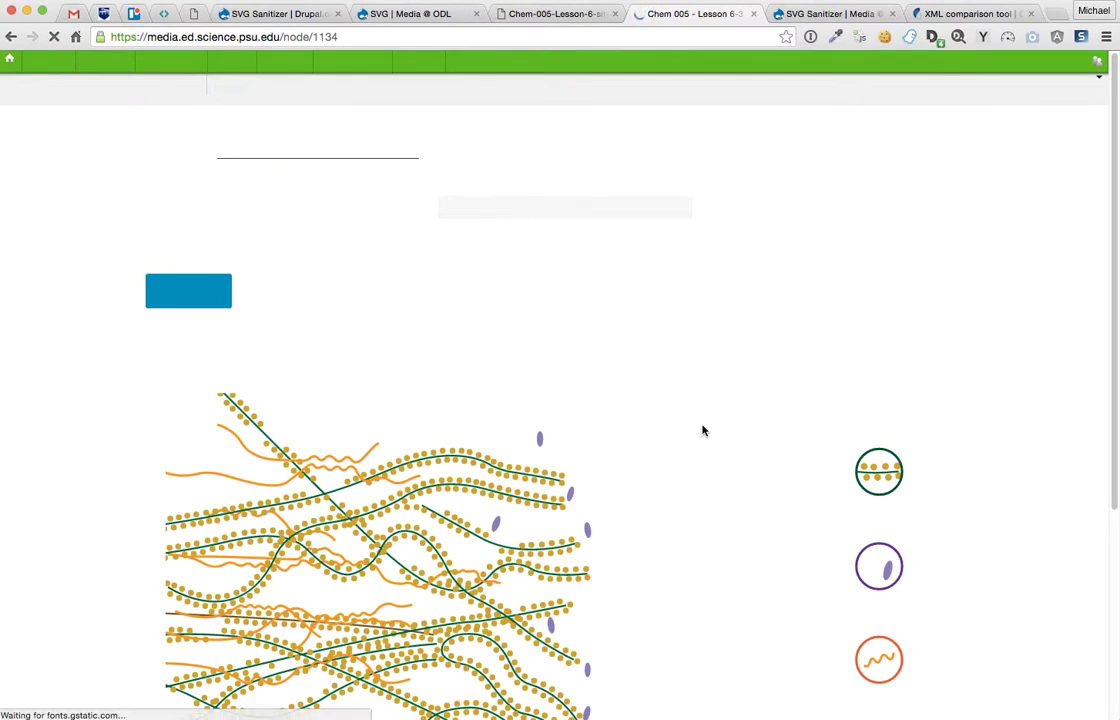
- Inspect the lesson page's svg element in DevTools to check its viewBox
scroll(510, 418, down, 3)
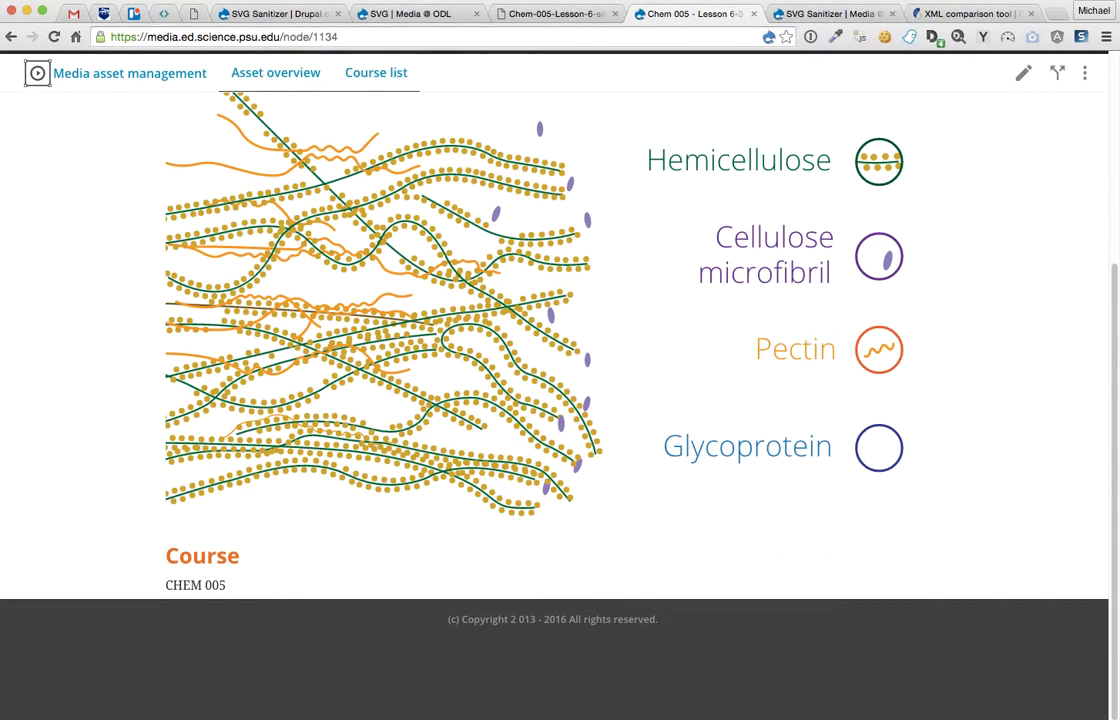
key(super+alt+i)
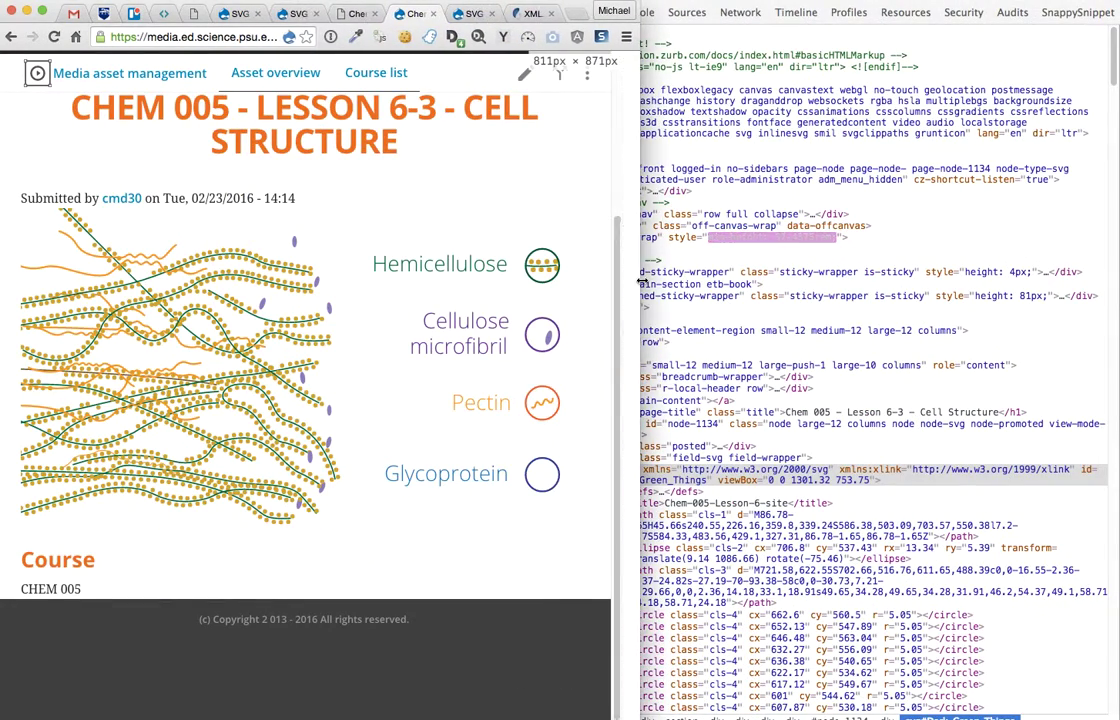
click(818, 467)
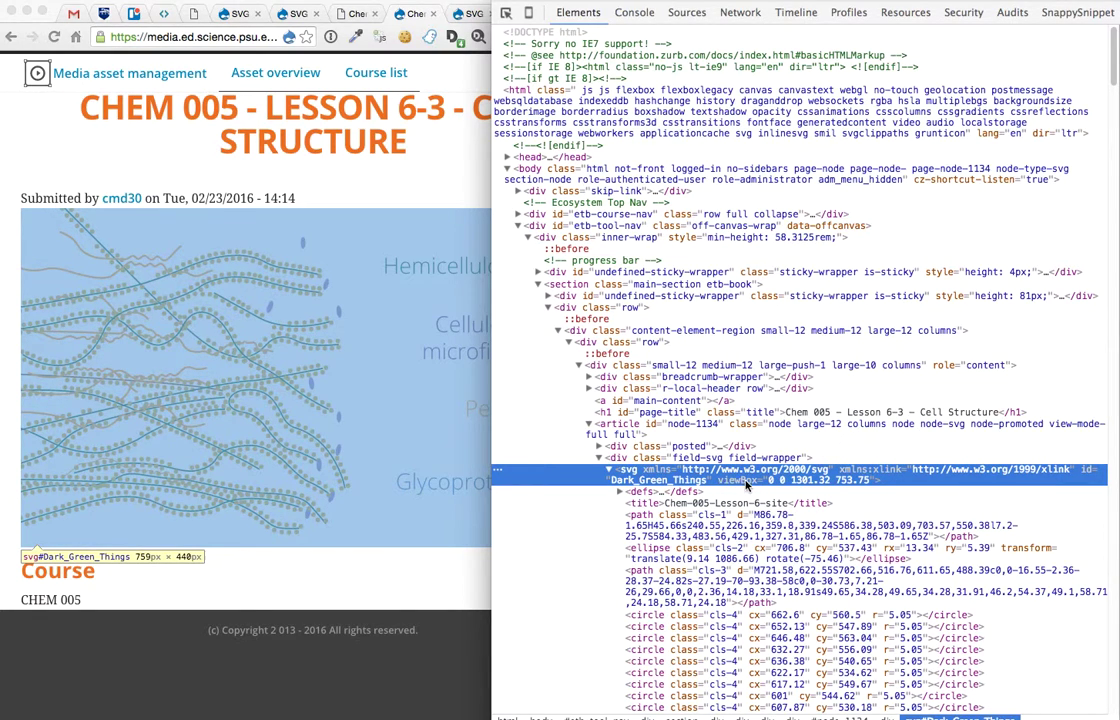
drag(491, 350, 1075, 270)
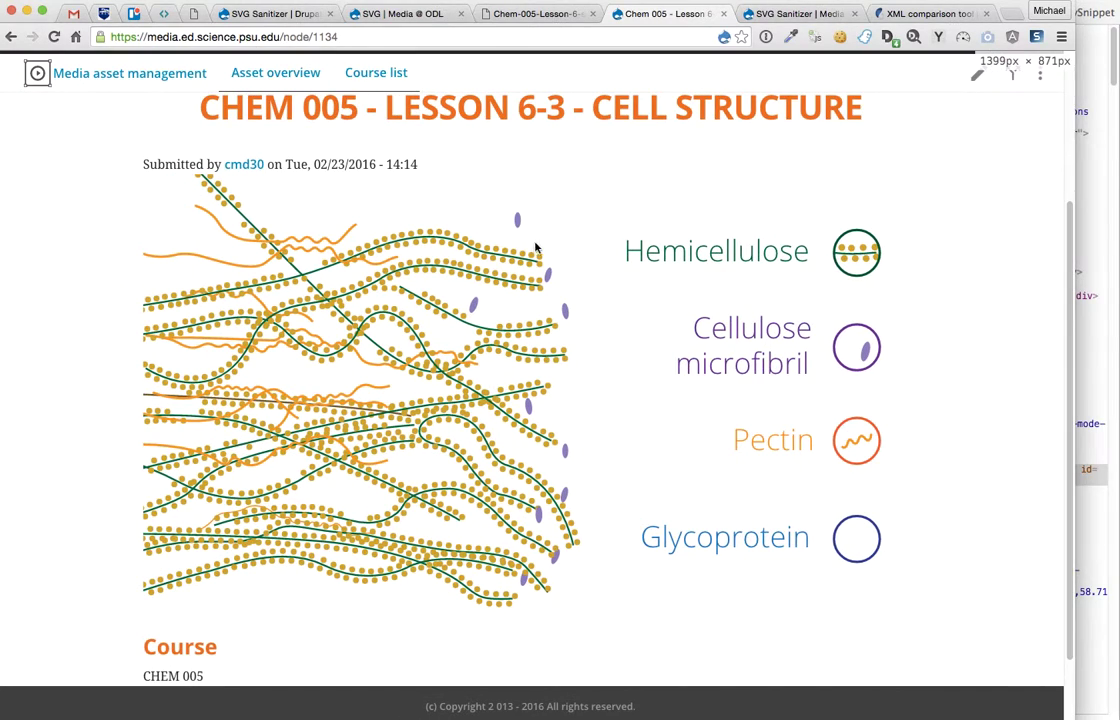
- Compare with real.svg, then inspect a path element of the lesson page's drawing
click(545, 14)
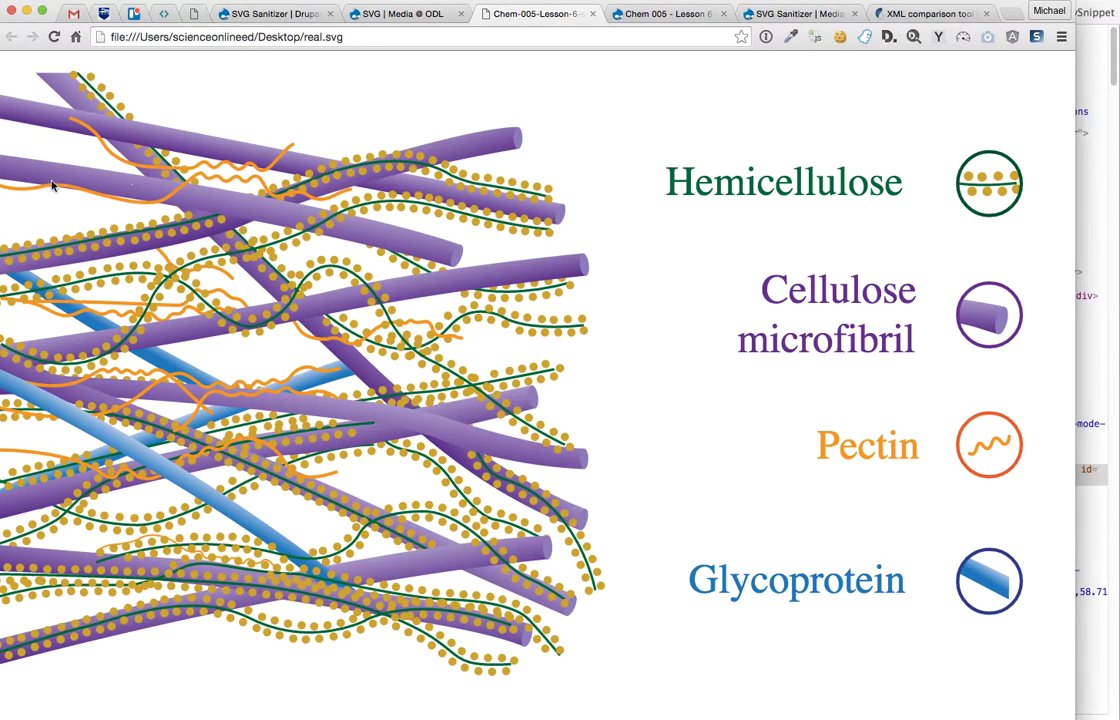
click(670, 14)
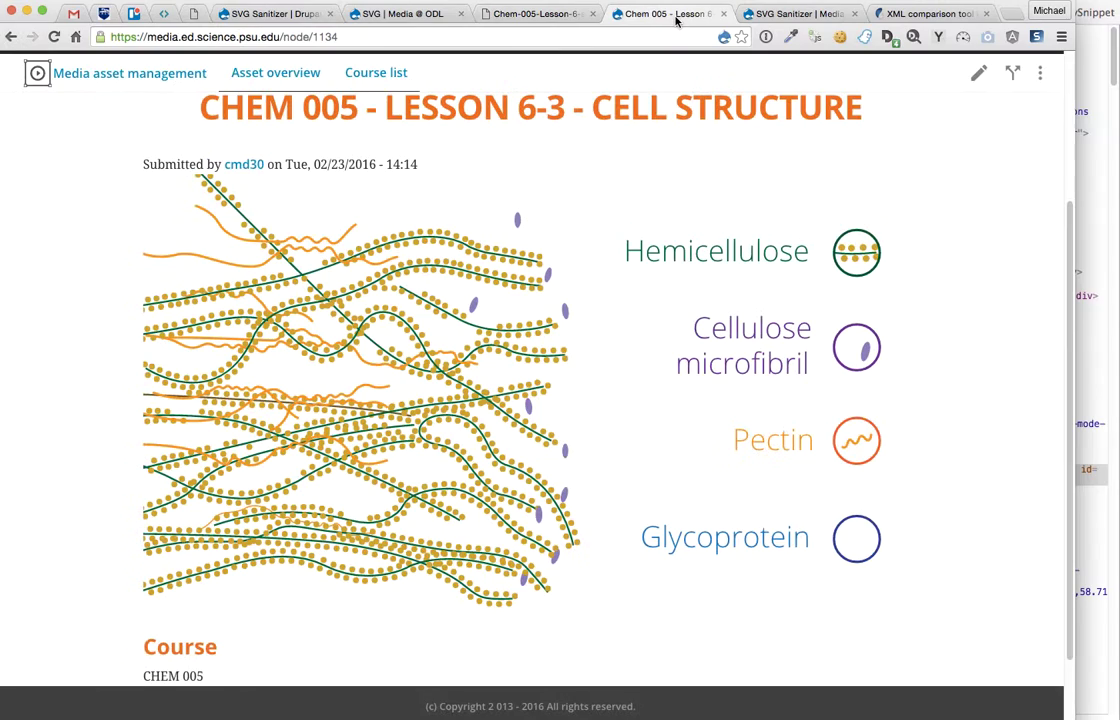
right_click(421, 237)
click(455, 456)
scroll(720, 497, down, 10)
scroll(720, 497, up, 10)
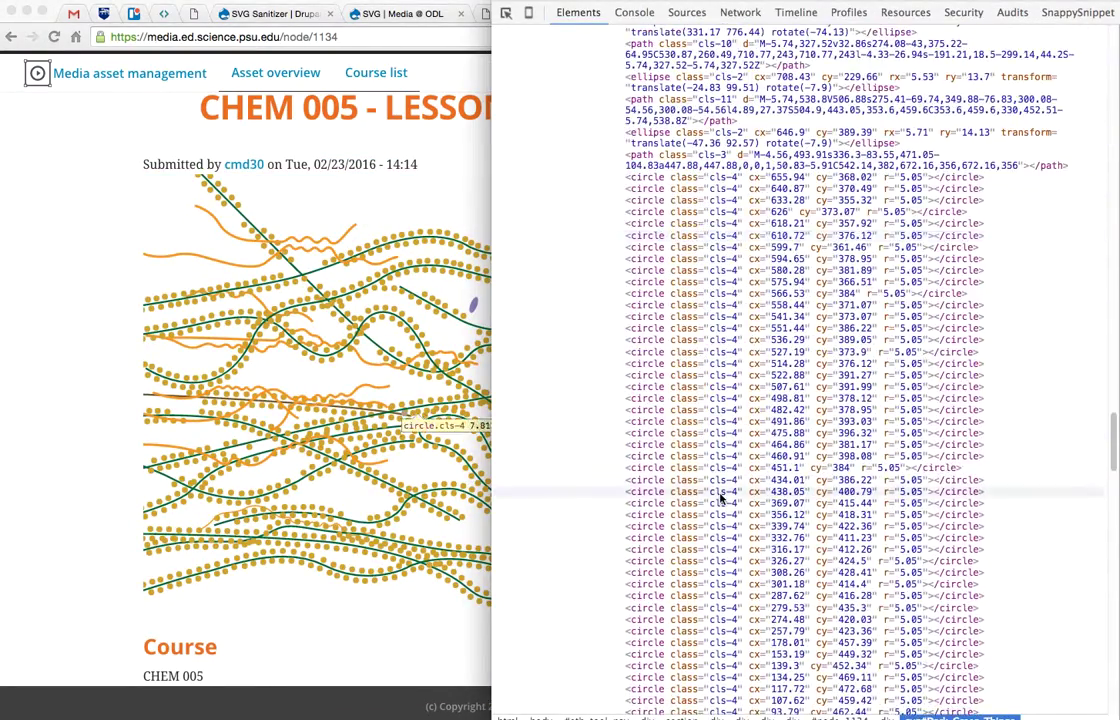
click(645, 254)
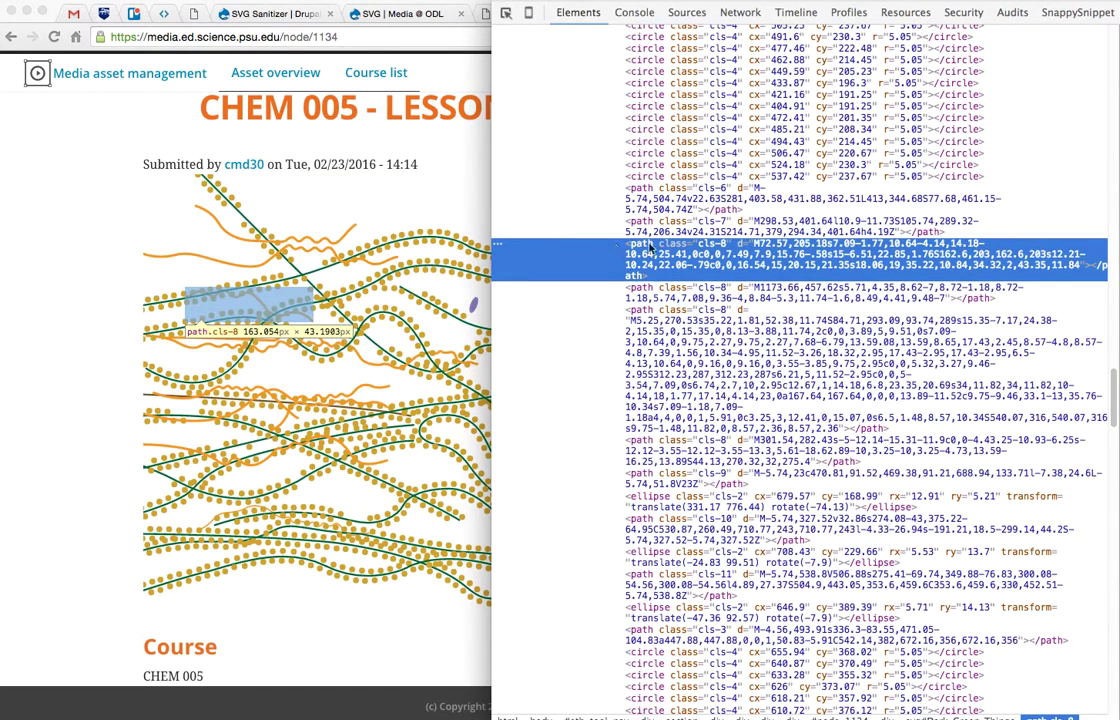
- In real.svg's DevTools, expand the defs section and its CSS style rules
click(420, 40)
click(535, 13)
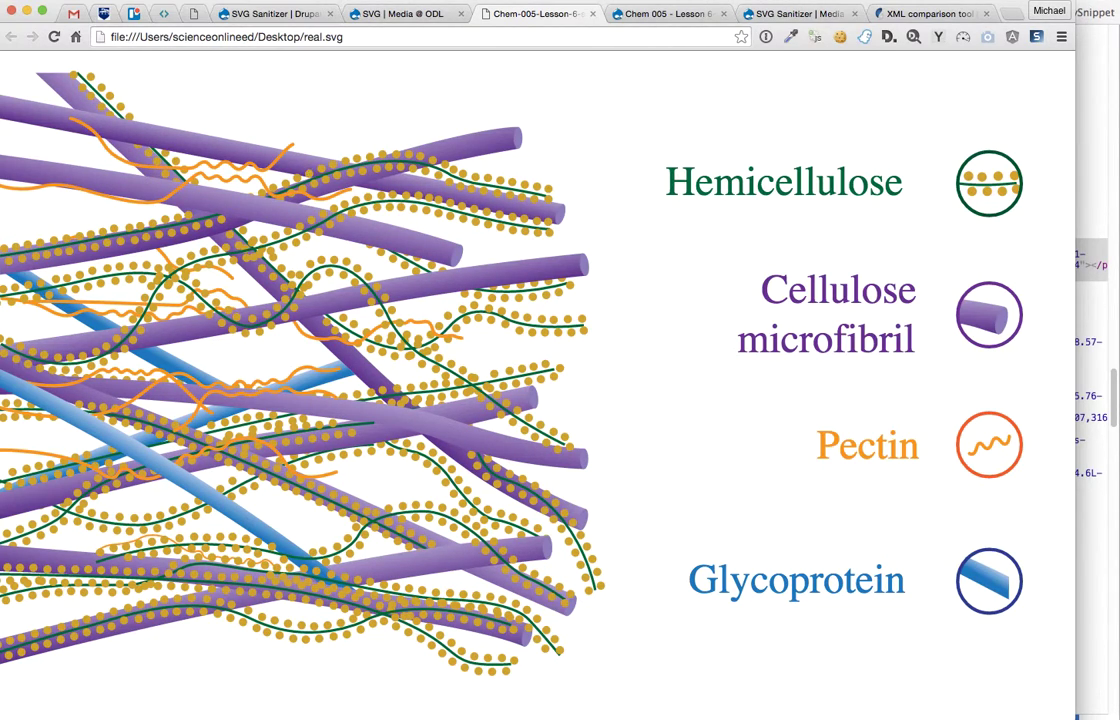
click(1093, 202)
scroll(655, 290, up, 20)
scroll(655, 293, up, 10)
scroll(618, 225, down, 8)
click(619, 220)
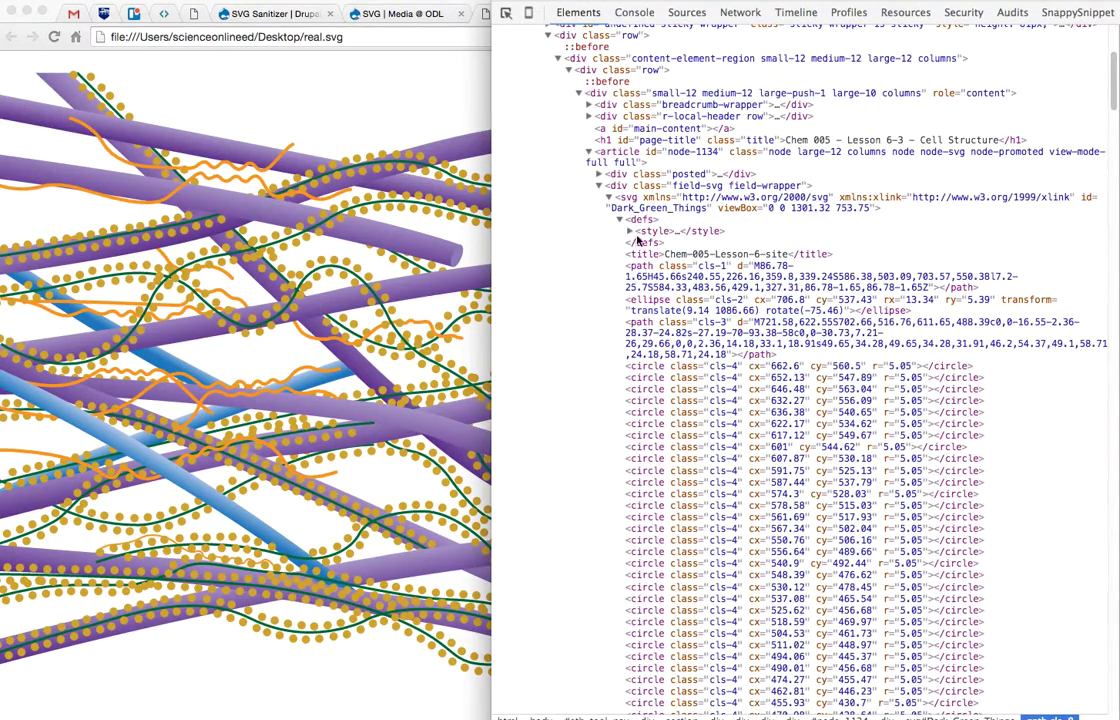
click(631, 232)
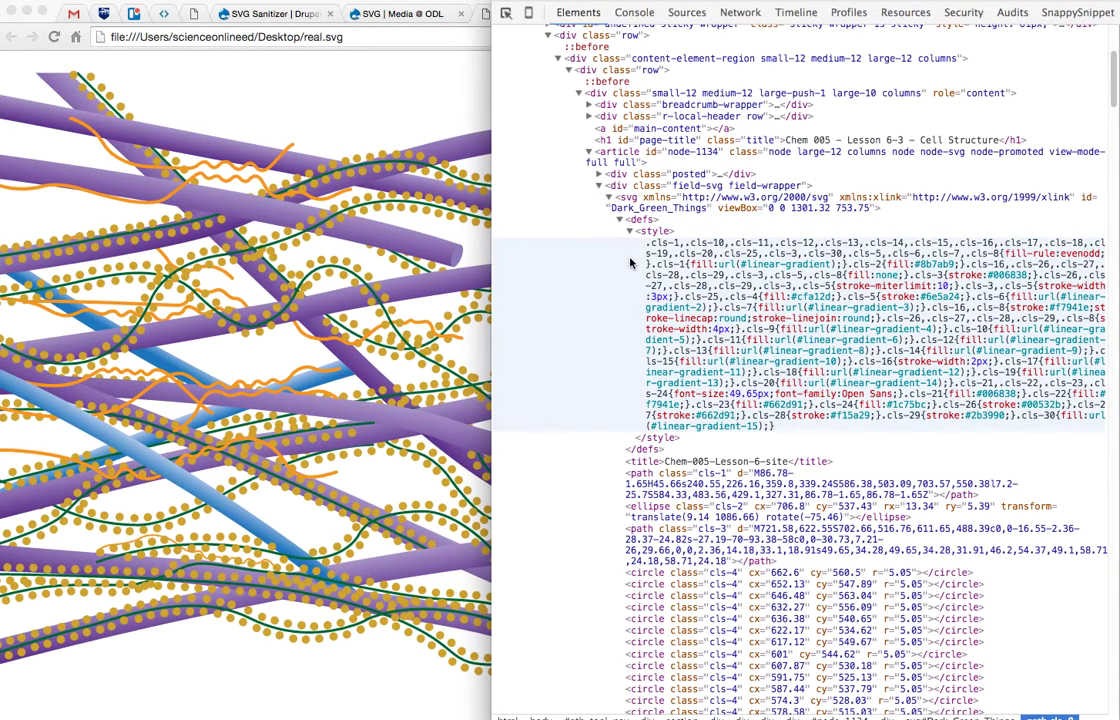
- Inspect a shape in real.svg and select its first and linear-gradient-2 definitions
click(375, 137)
right_click(377, 136)
right_click(324, 167)
right_click(313, 186)
click(398, 390)
scroll(461, 405, up, 15)
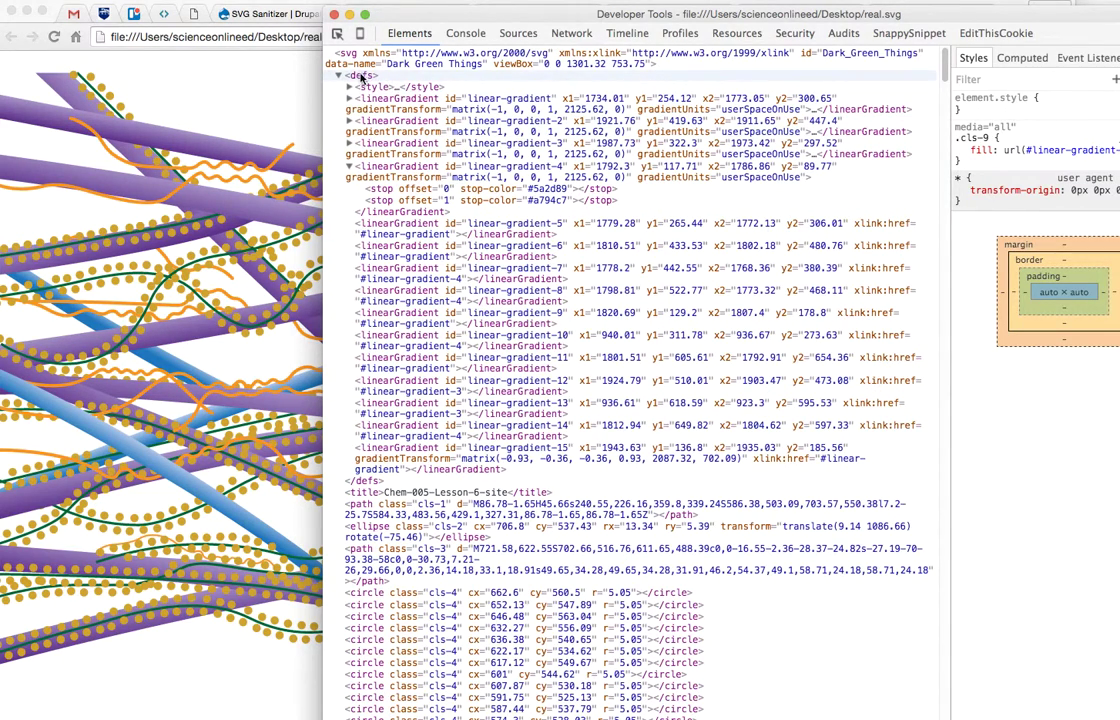
click(378, 103)
click(379, 128)
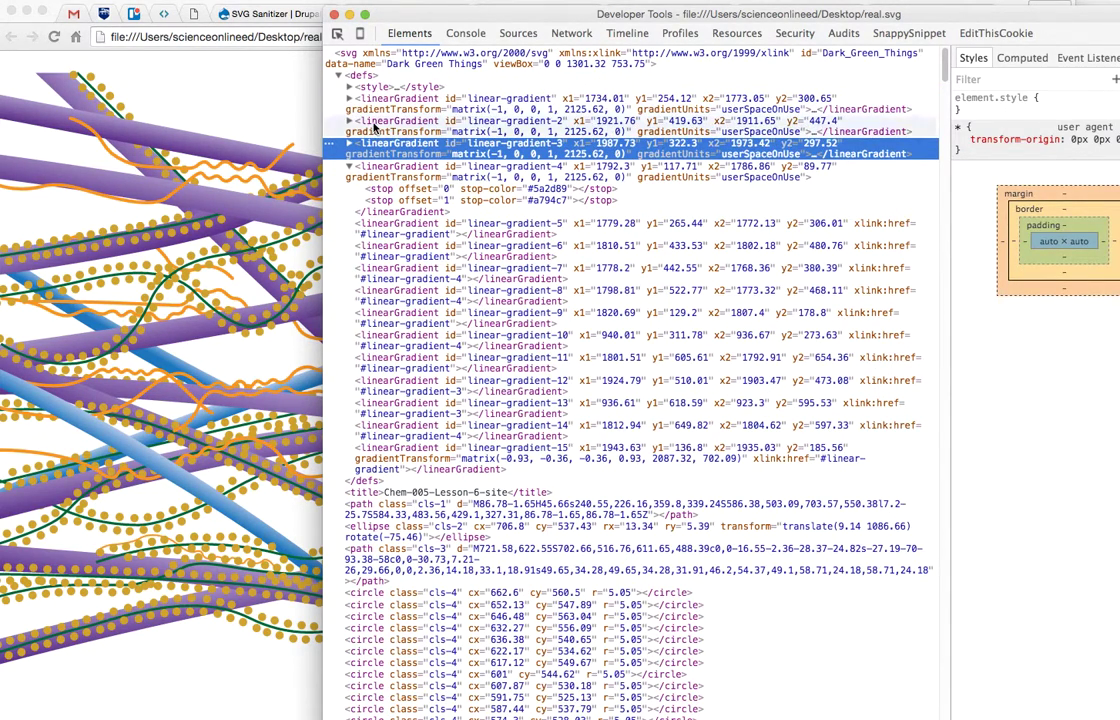
- Copy the linearGradient tag name from the real.svg inspector
click(205, 245)
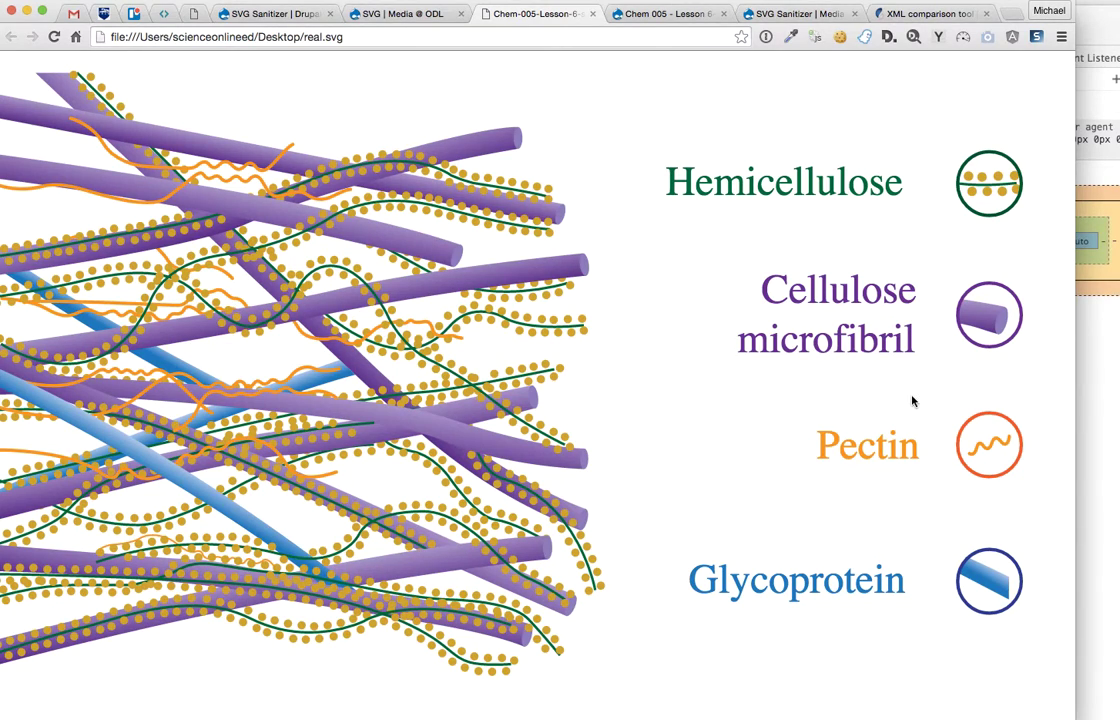
click(636, 20)
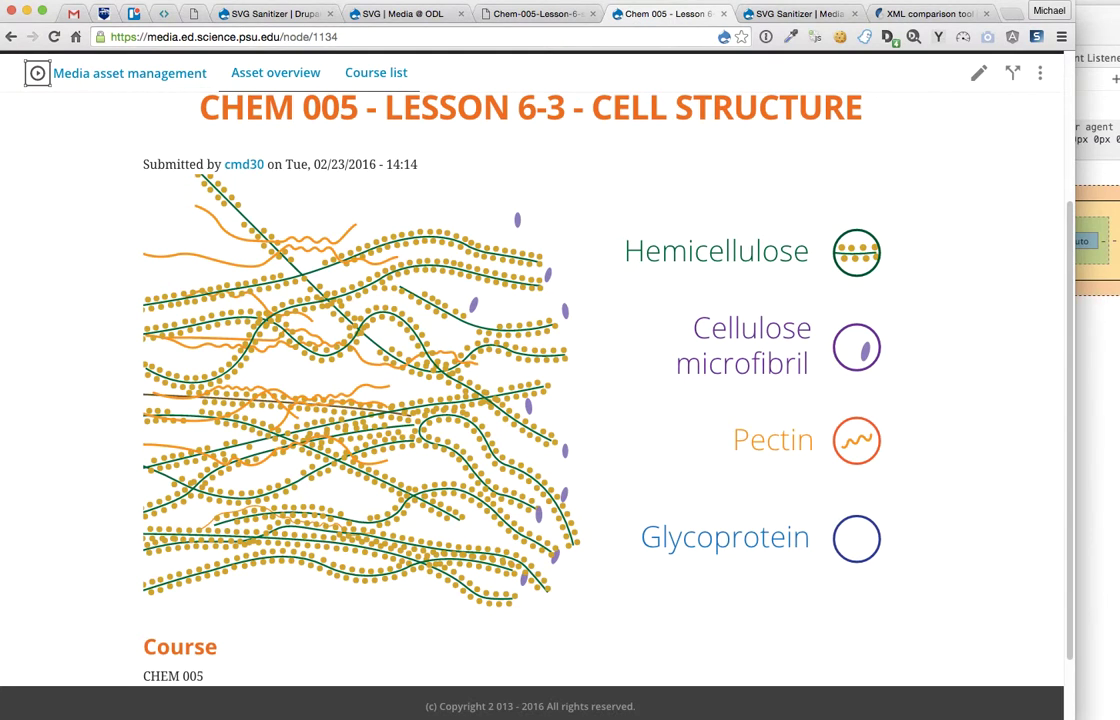
click(1109, 343)
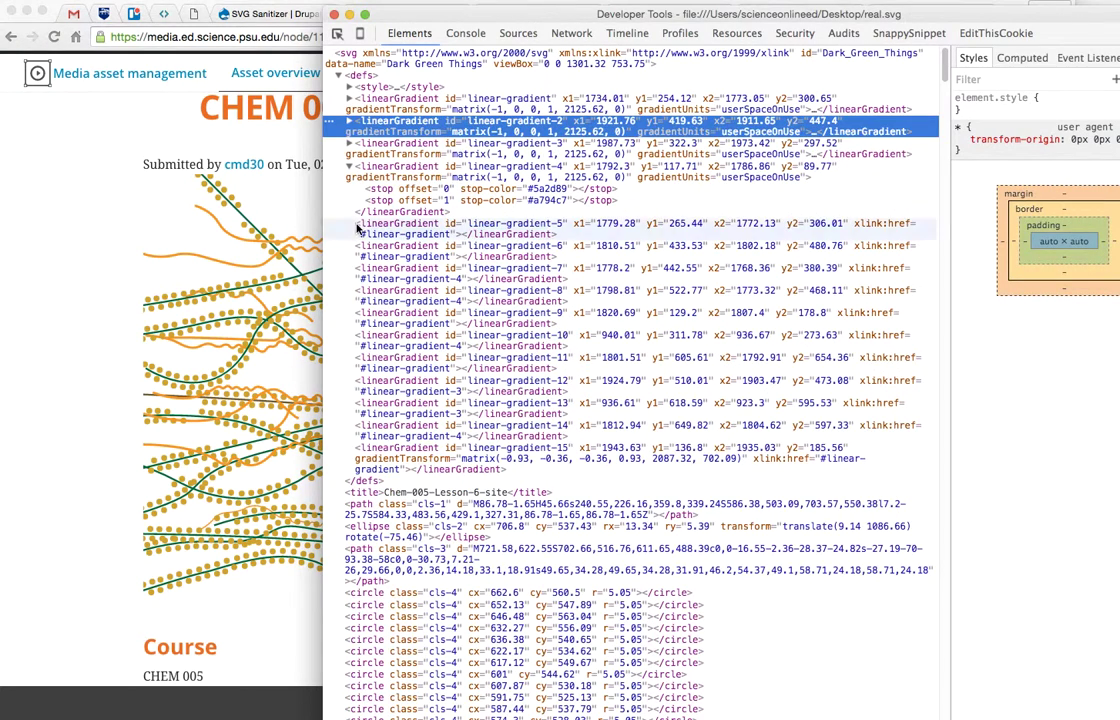
double_click(408, 124)
key(ctrl+c)
- Paste linearGradient into the SVG Sanitizer's Allowed Tags, save, and reload the lesson page
click(235, 305)
click(750, 14)
click(259, 407)
key(ctrl+v)
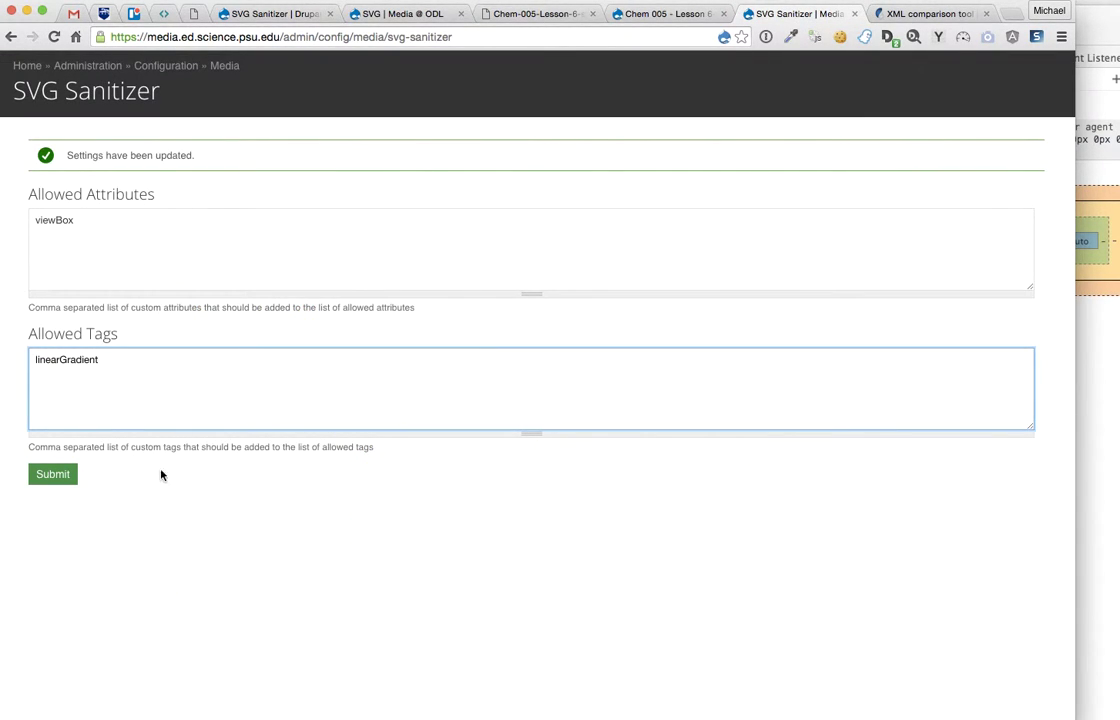
click(54, 479)
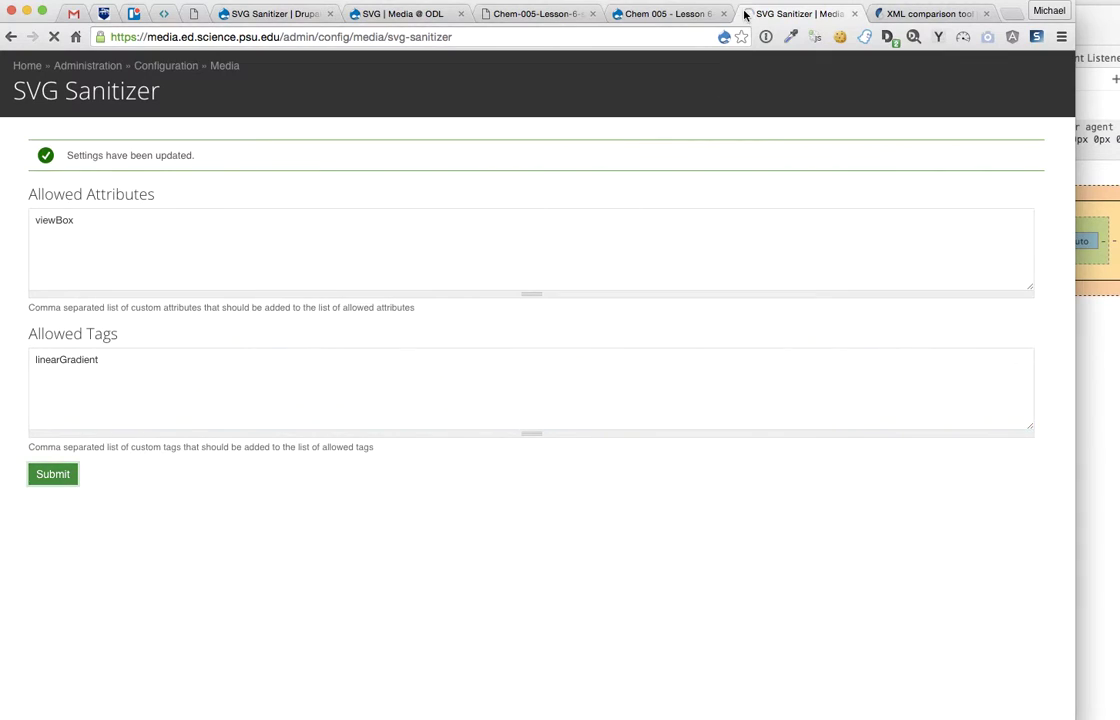
click(667, 24)
key(super+r)
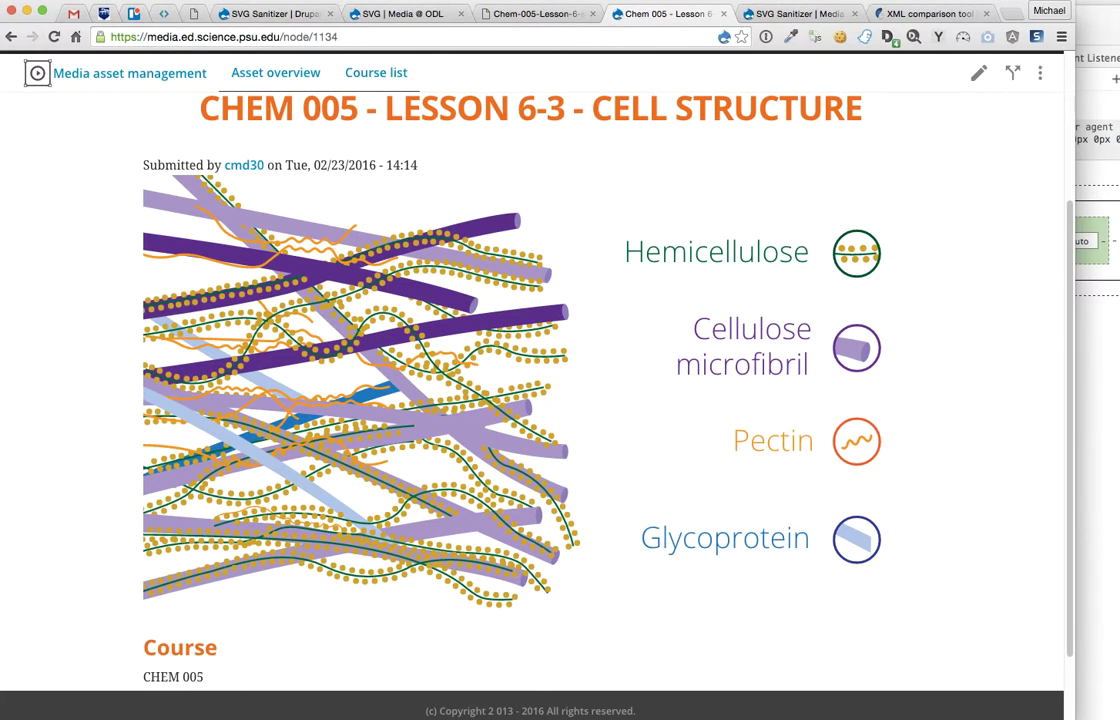
- In real.svg, select linear-gradient-2 and copy its gradientUnits attribute name
click(537, 14)
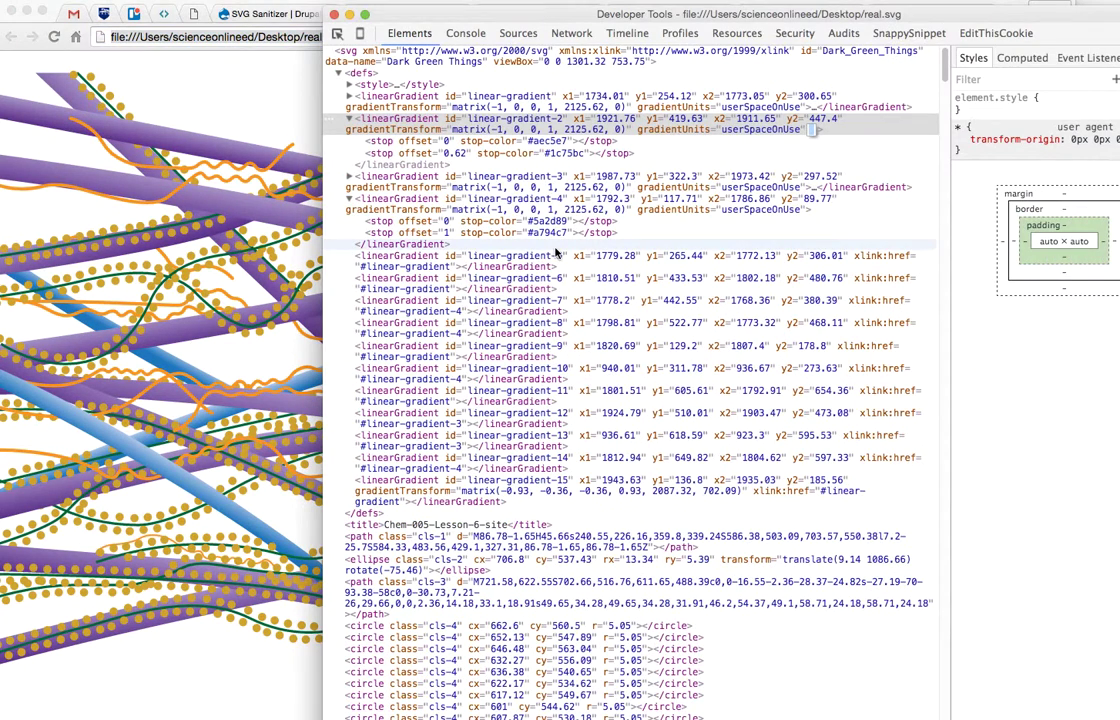
click(413, 122)
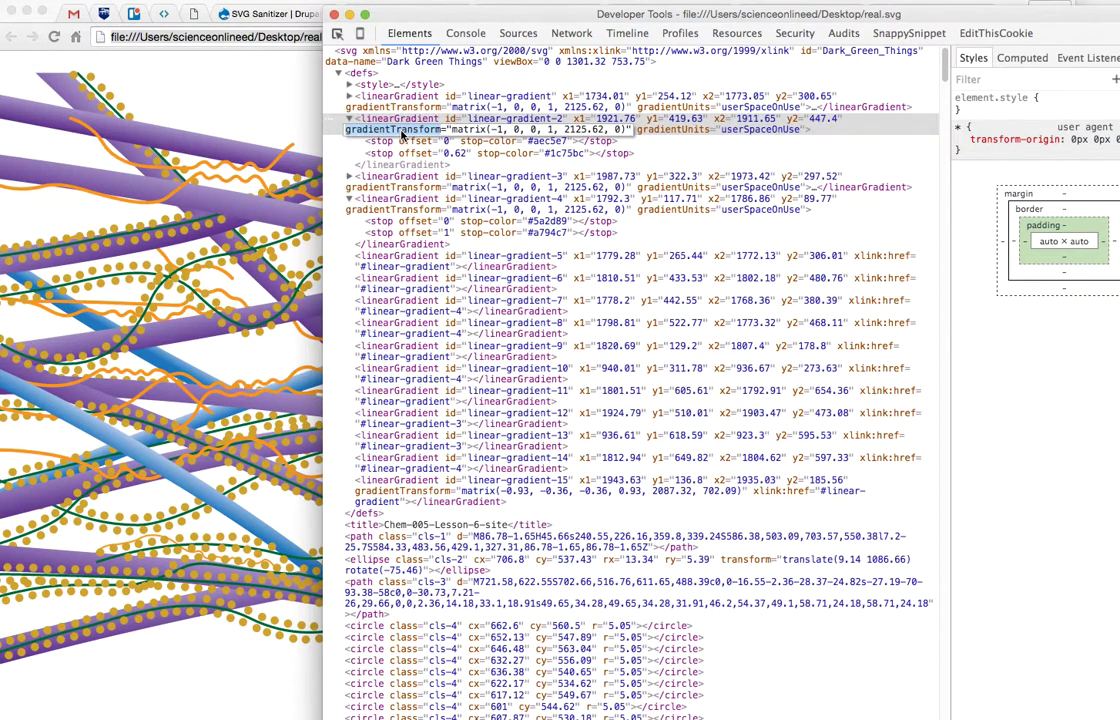
double_click(672, 129)
key(Escape)
- Inspect the lesson page's svg, expanding defs and selecting its first linearGradient element
click(203, 318)
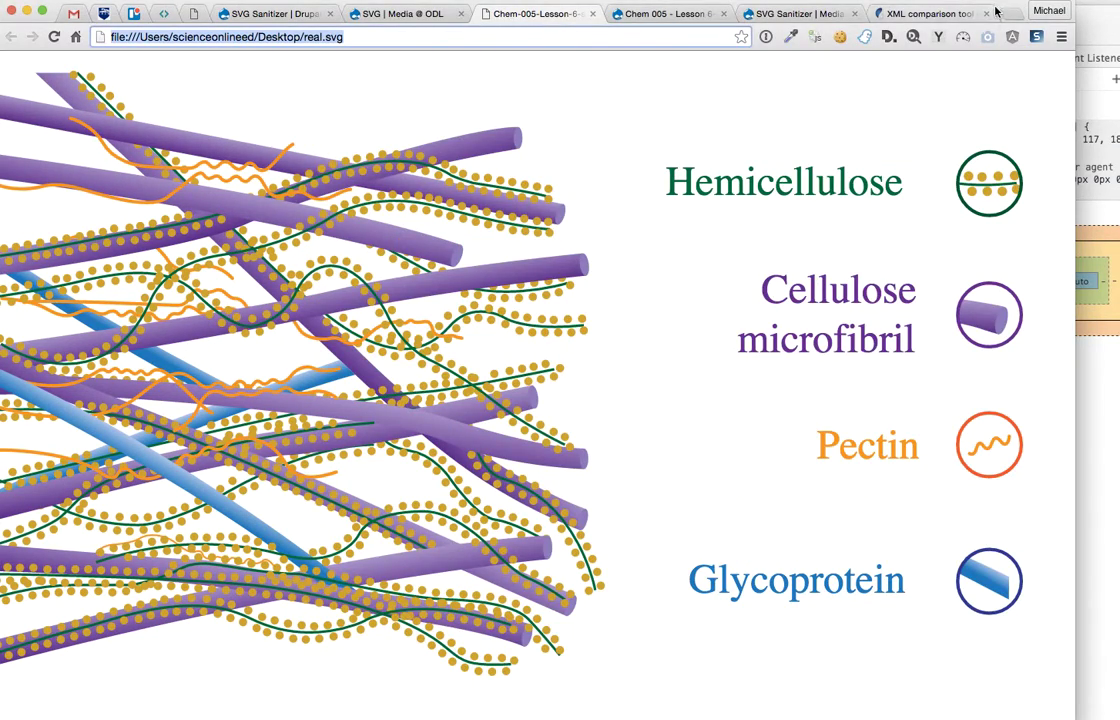
click(667, 14)
key(super+grave)
click(738, 370)
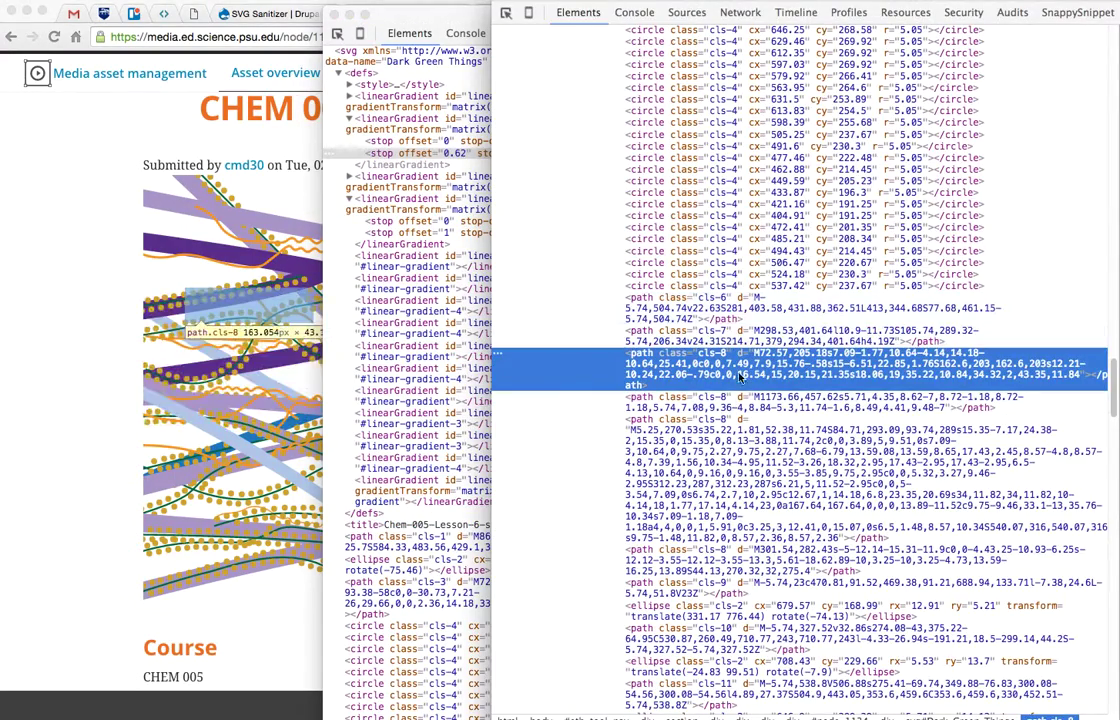
scroll(730, 395, up, 15)
scroll(720, 383, up, 15)
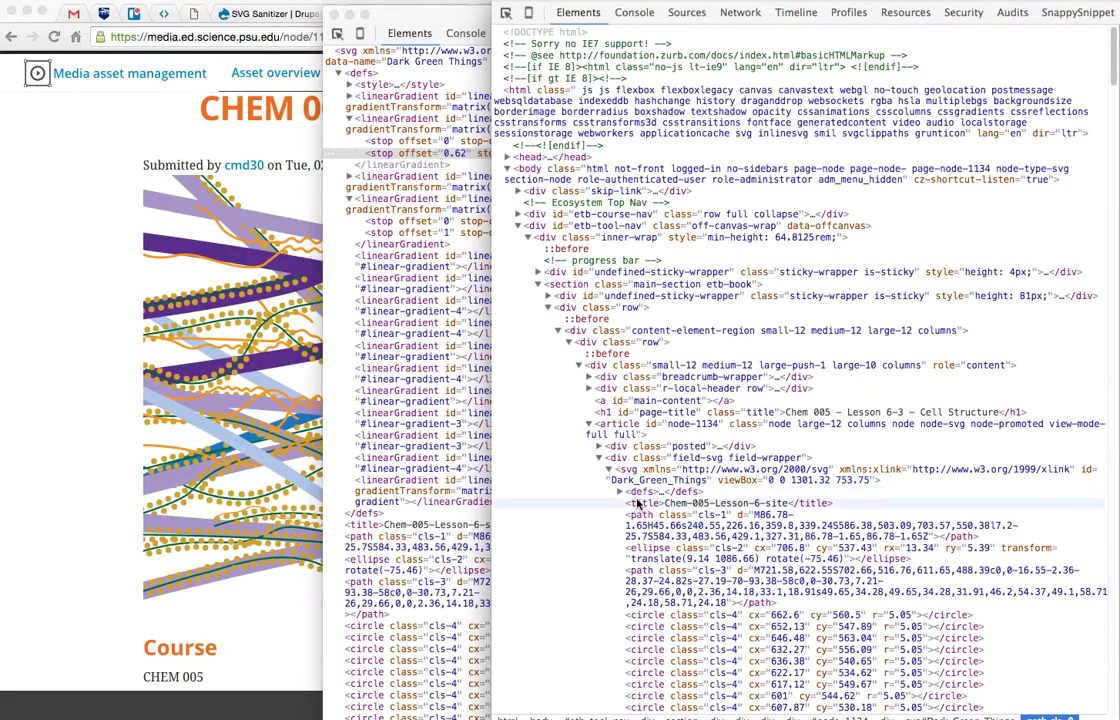
click(620, 492)
scroll(650, 512, down, 1)
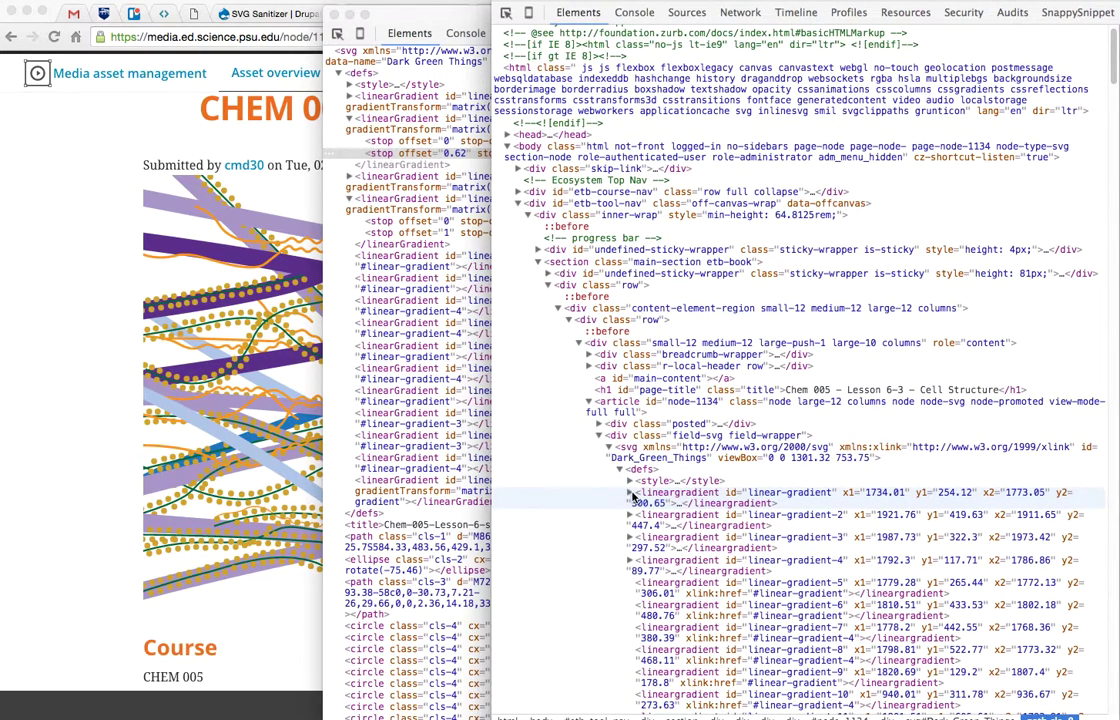
click(634, 494)
click(679, 494)
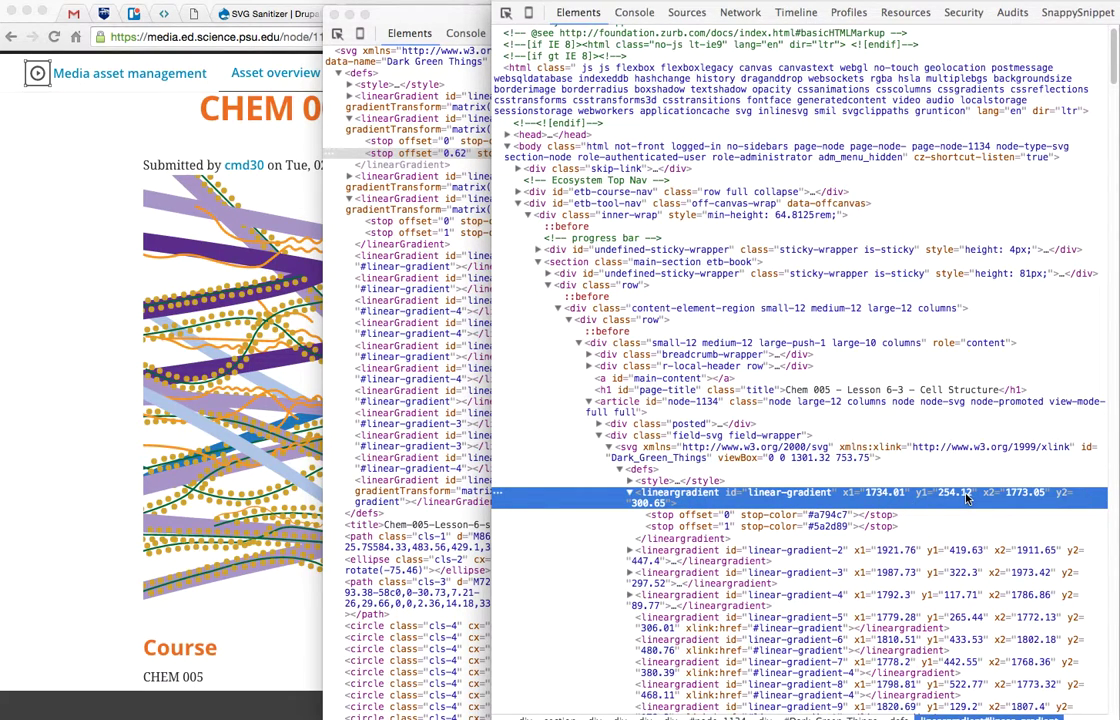
- Copy the gradientTransform and gradientUnits attribute names from real.svg's gradient
click(420, 395)
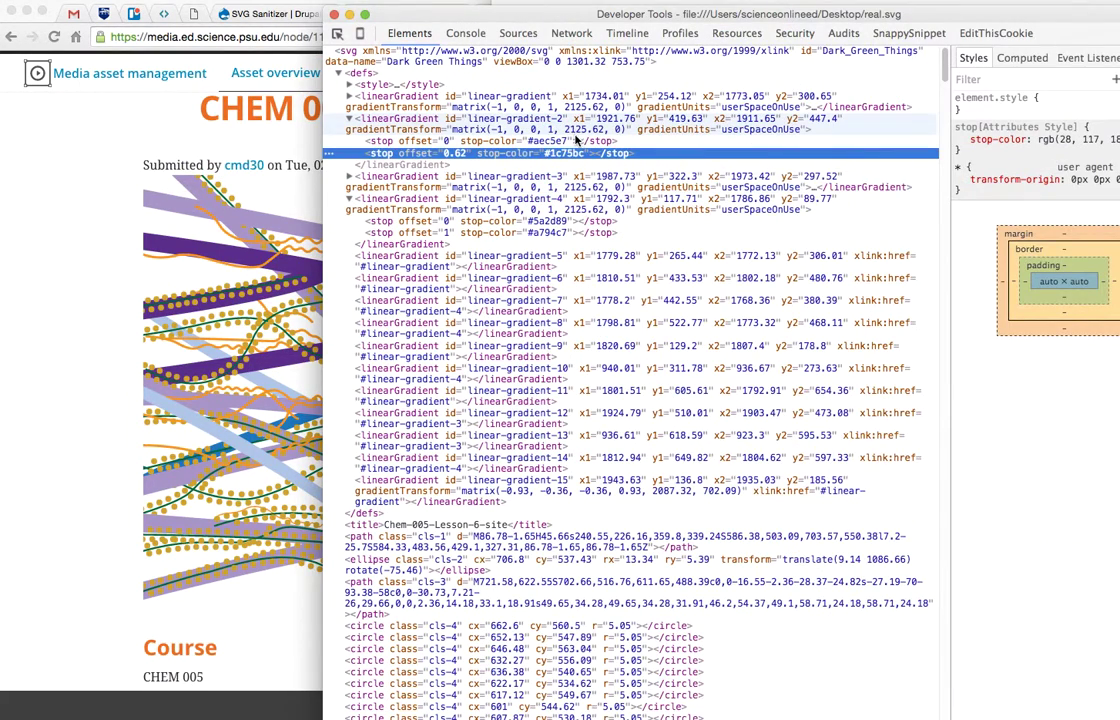
double_click(401, 130)
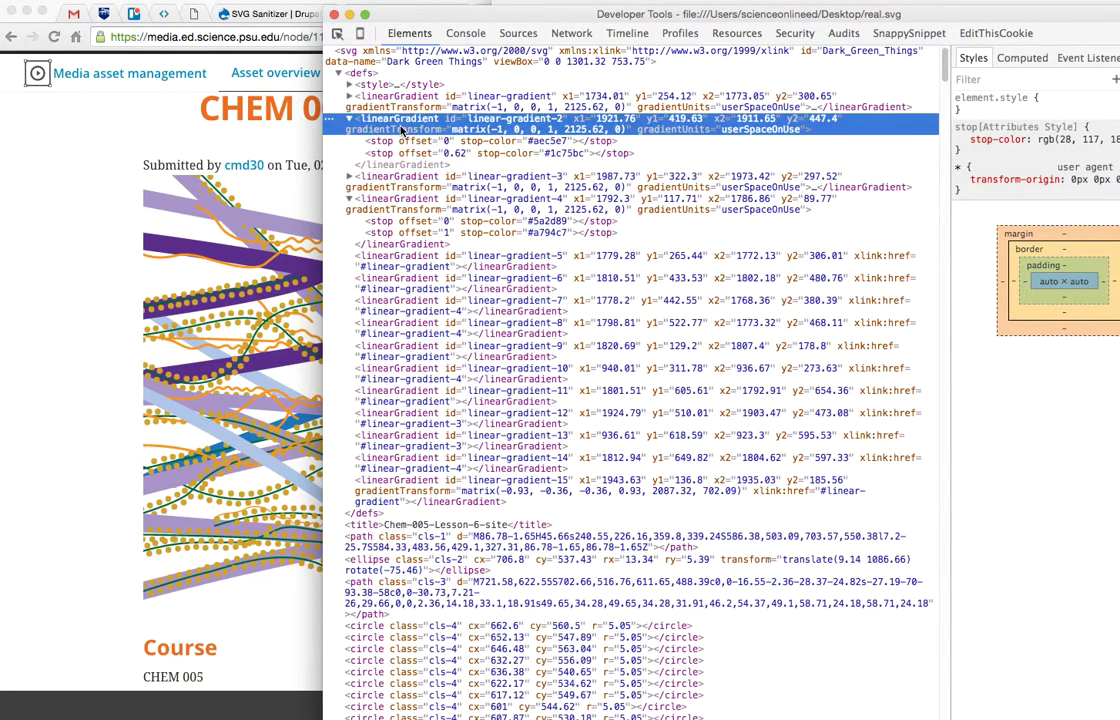
double_click(665, 133)
key(super+c)
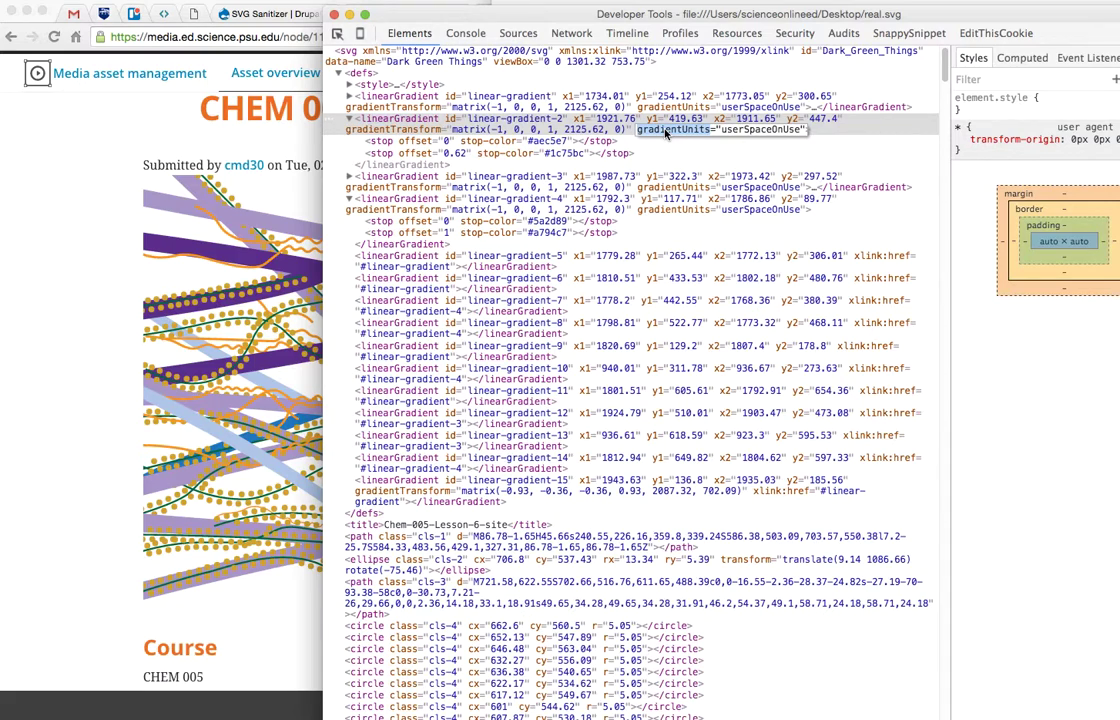
click(190, 512)
click(800, 13)
- Append gradientUnits and gradientTransform after viewBox in Allowed Attributes and save
click(304, 238)
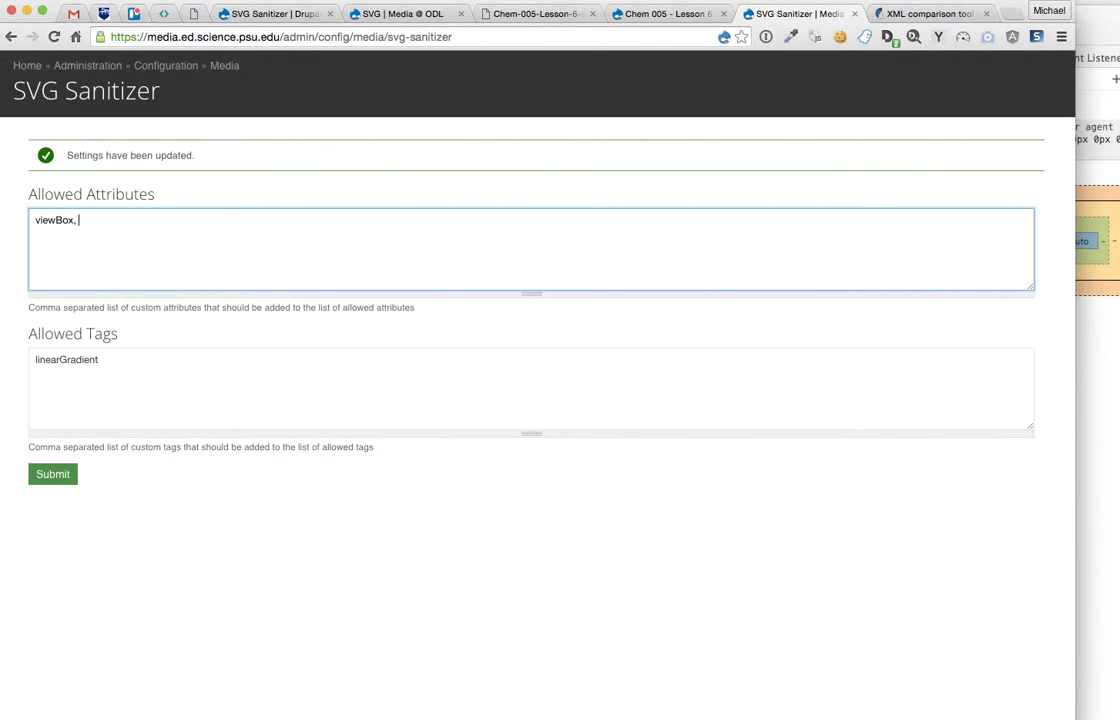
text(,)
key(super+v)
text(,)
key(super+alt+c)
key(Down)
key(Return)
click(53, 474)
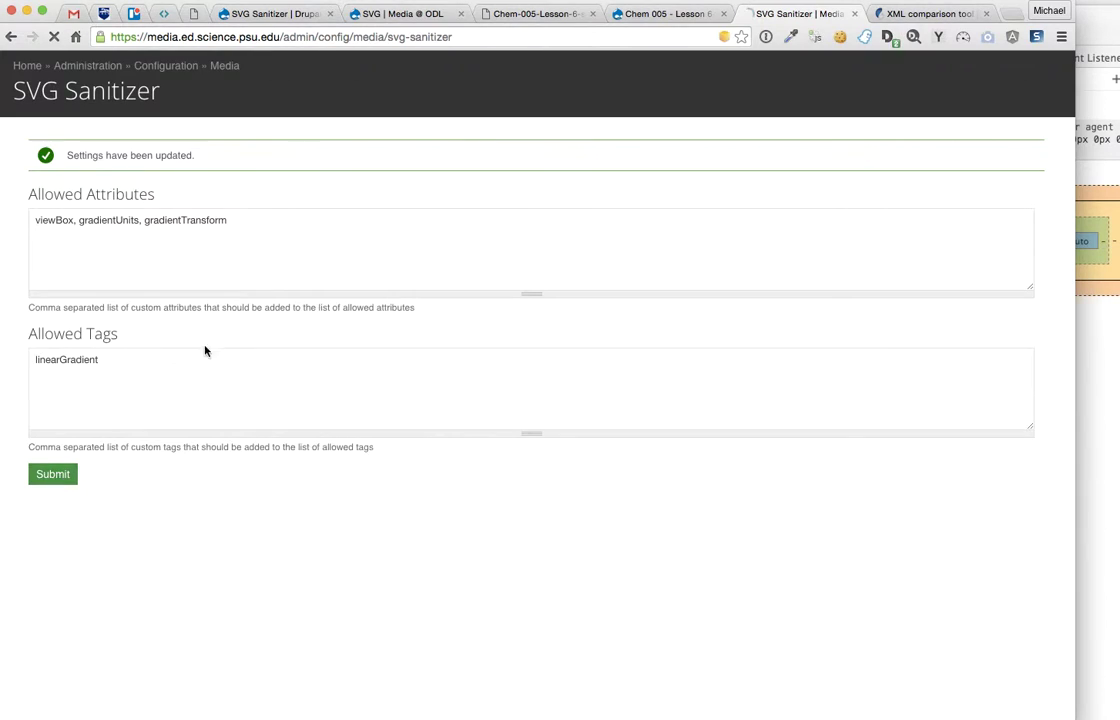
- Reload the Chem 005 lesson page to view the gradient-filled cell-wall drawing
click(620, 18)
key(super+r)
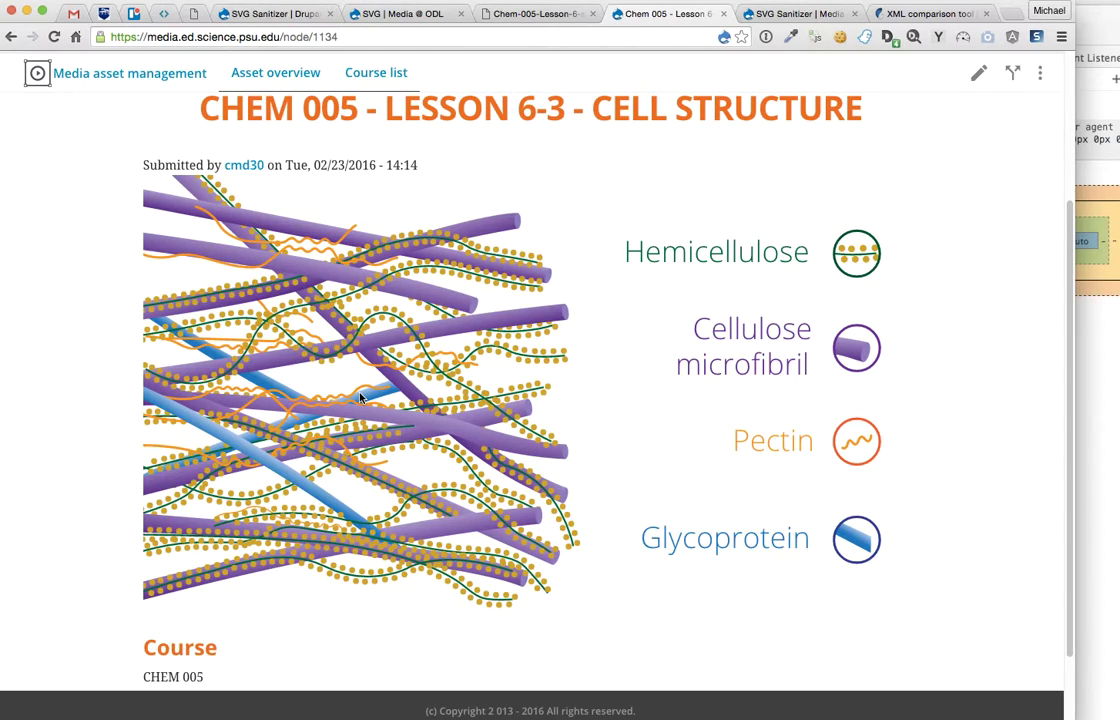
click(786, 12)
- Show the drupal.org SVG Sanitizer project page from its browser tab
click(645, 14)
click(268, 14)
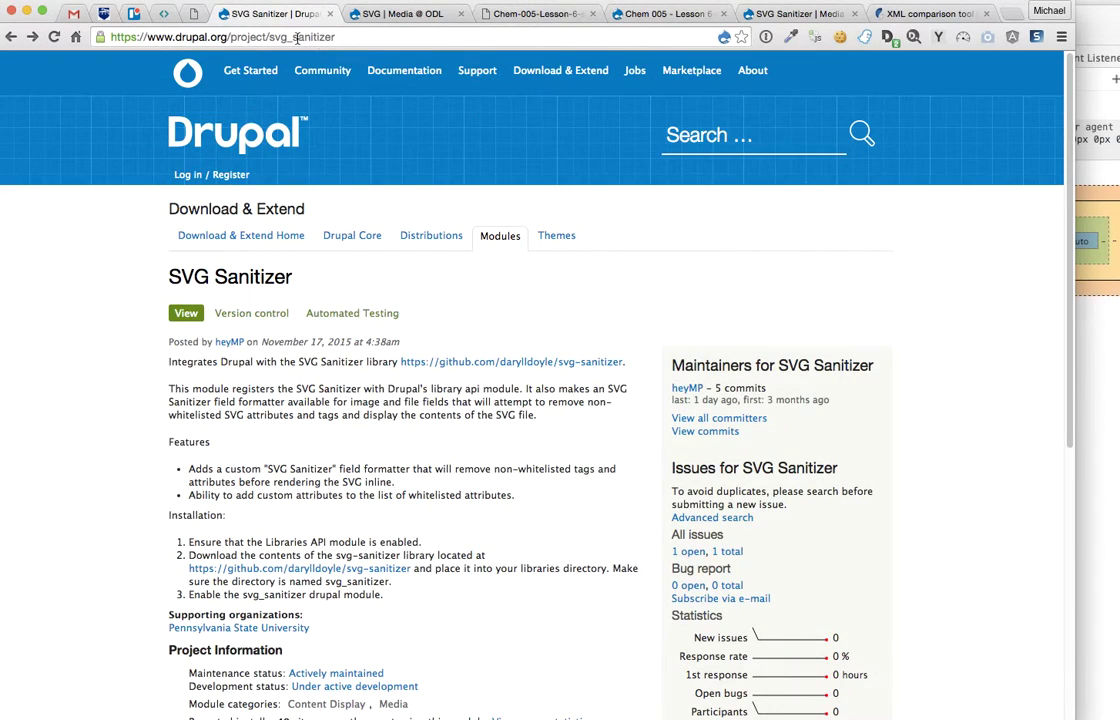